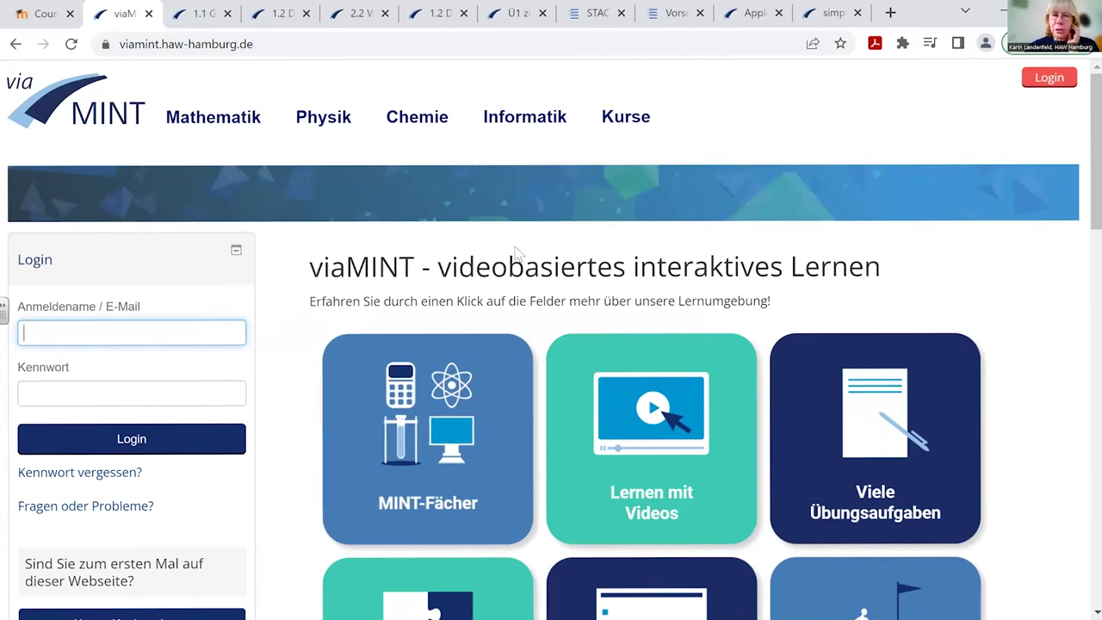
Look over the start page with its login options, account creation and learning feature tiles
{"action": "scroll", "coordinate": [336, 370], "scroll_direction": "down", "scroll_amount": 3}
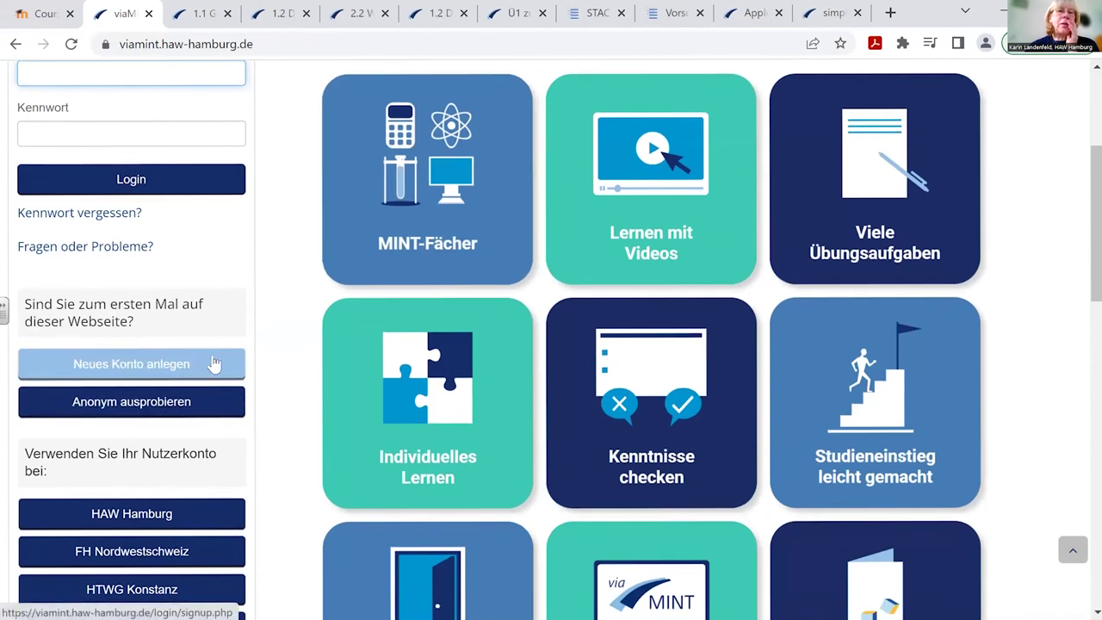
{"action": "scroll", "coordinate": [143, 204], "scroll_direction": "up", "scroll_amount": 1}
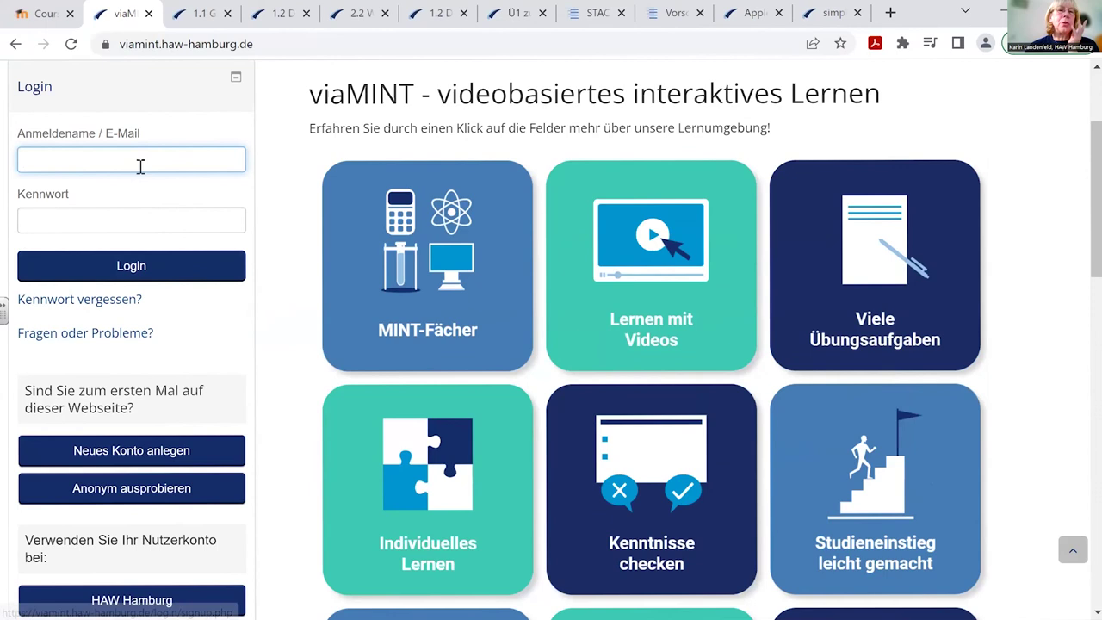
{"action": "scroll", "coordinate": [300, 212], "scroll_direction": "up", "scroll_amount": 1}
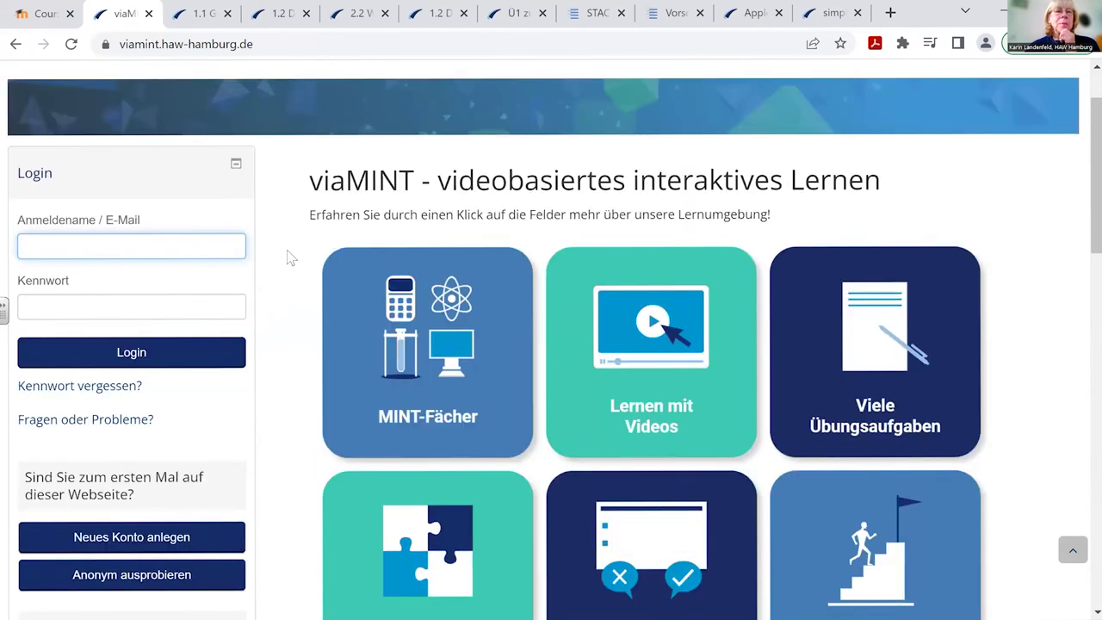
{"action": "scroll", "coordinate": [288, 251], "scroll_direction": "up", "scroll_amount": 1}
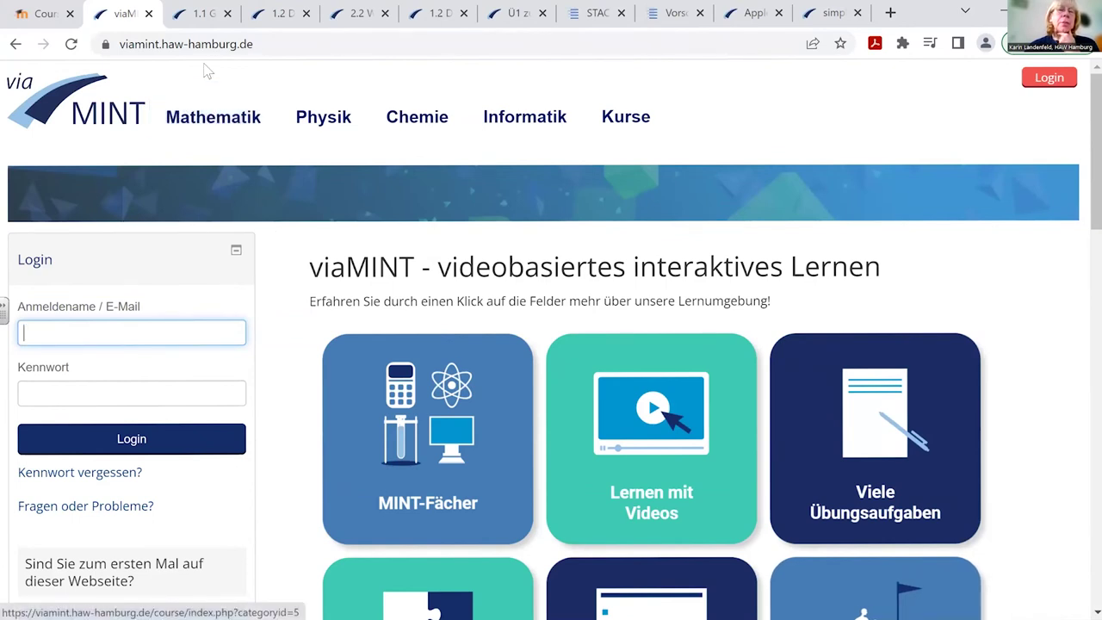
Open the Mathematik course area and look through its module tiles
{"action": "left_click", "coordinate": [213, 128]}
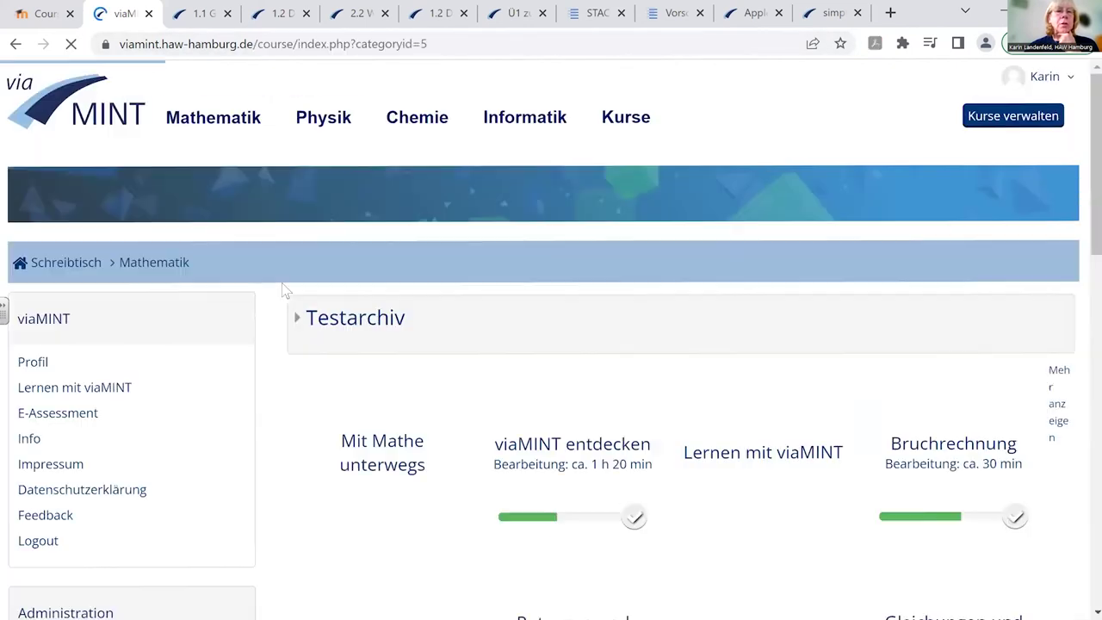
{"action": "scroll", "coordinate": [603, 310], "scroll_direction": "down", "scroll_amount": 1}
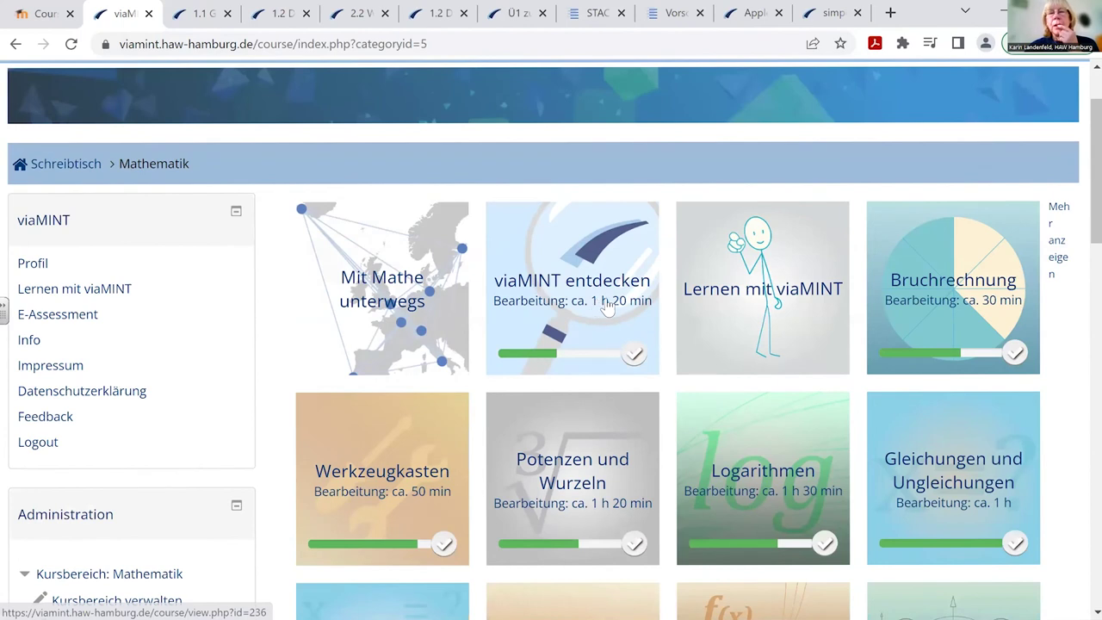
{"action": "scroll", "coordinate": [607, 307], "scroll_direction": "down", "scroll_amount": 5}
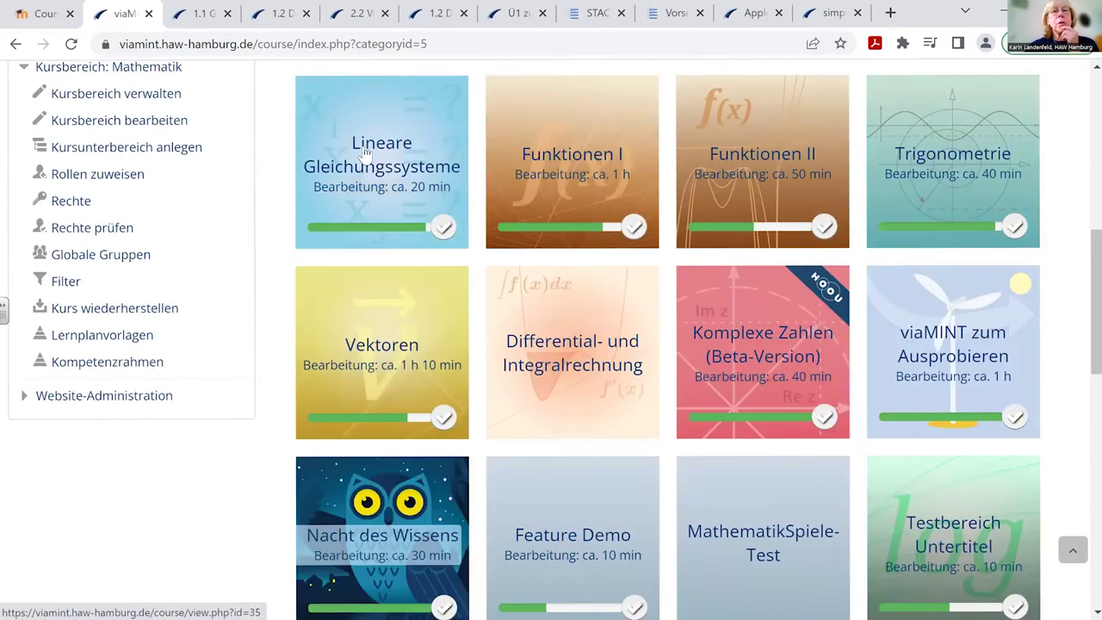
{"action": "scroll", "coordinate": [364, 155], "scroll_direction": "up", "scroll_amount": 2}
Go to the open 1.1 Grundlagen lesson on complex numbers and view its Lernziele video and slide bar
{"action": "left_click", "coordinate": [196, 13]}
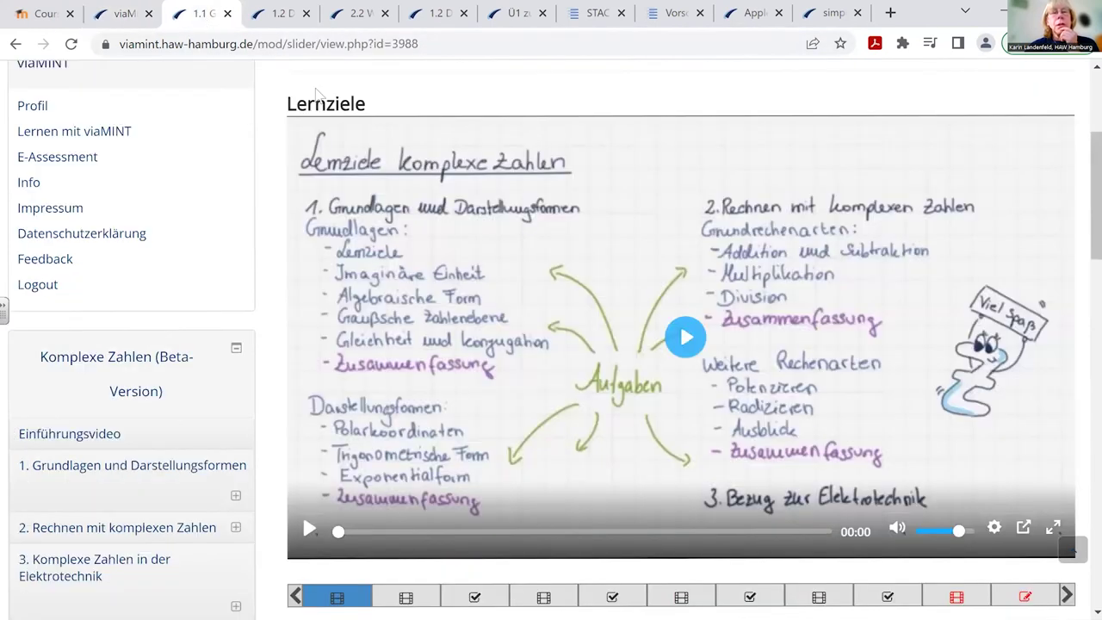
{"action": "scroll", "coordinate": [534, 196], "scroll_direction": "down", "scroll_amount": 2}
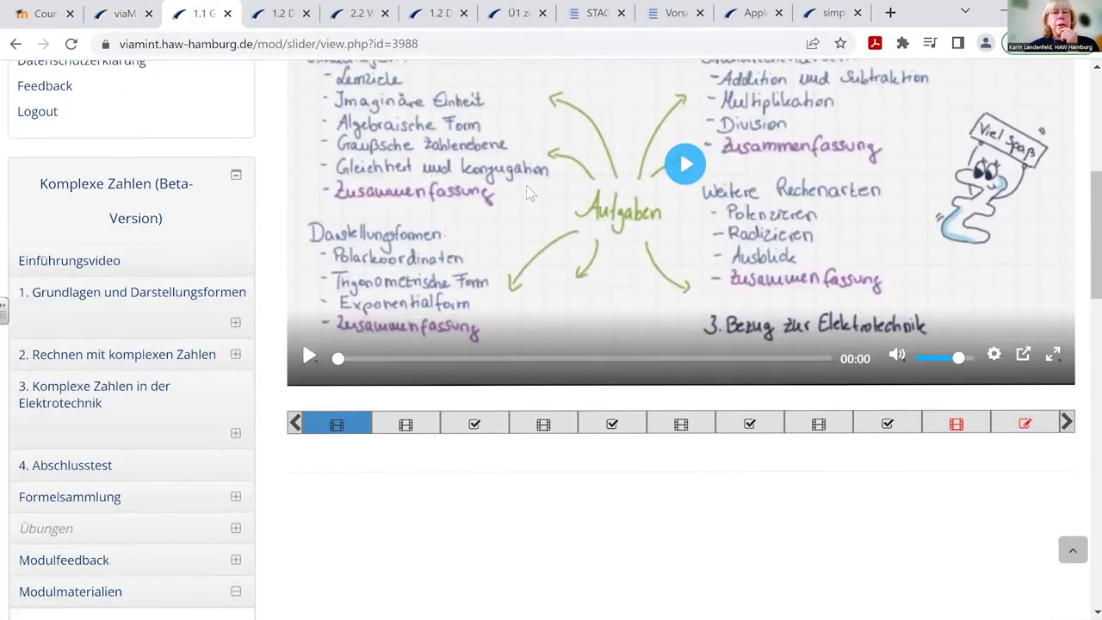
{"action": "scroll", "coordinate": [428, 330], "scroll_direction": "up", "scroll_amount": 3}
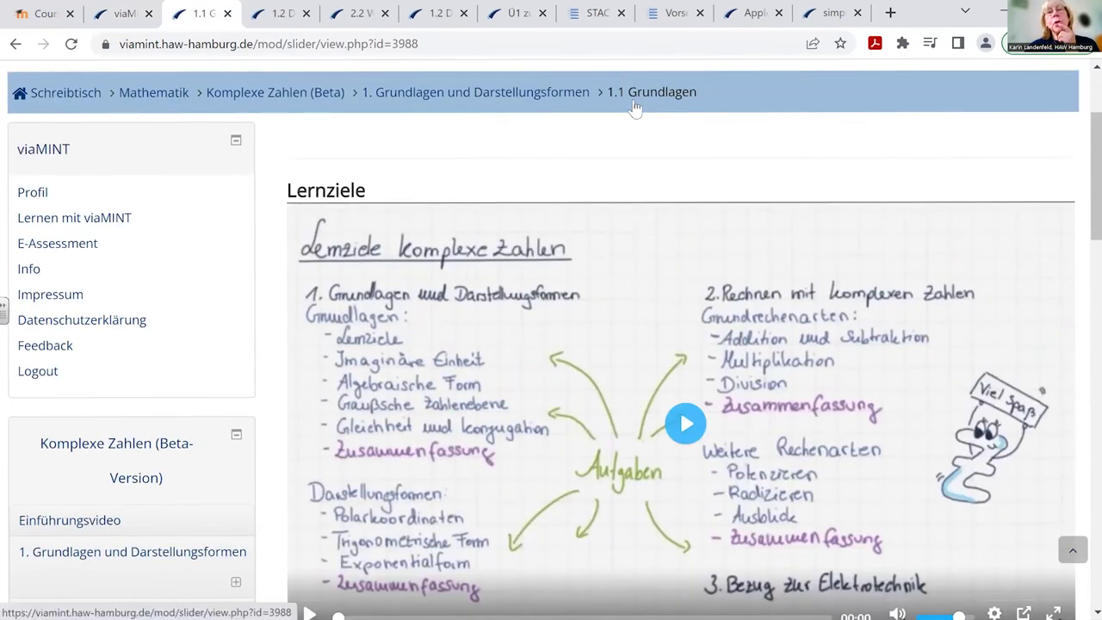
{"action": "scroll", "coordinate": [534, 259], "scroll_direction": "down", "scroll_amount": 3}
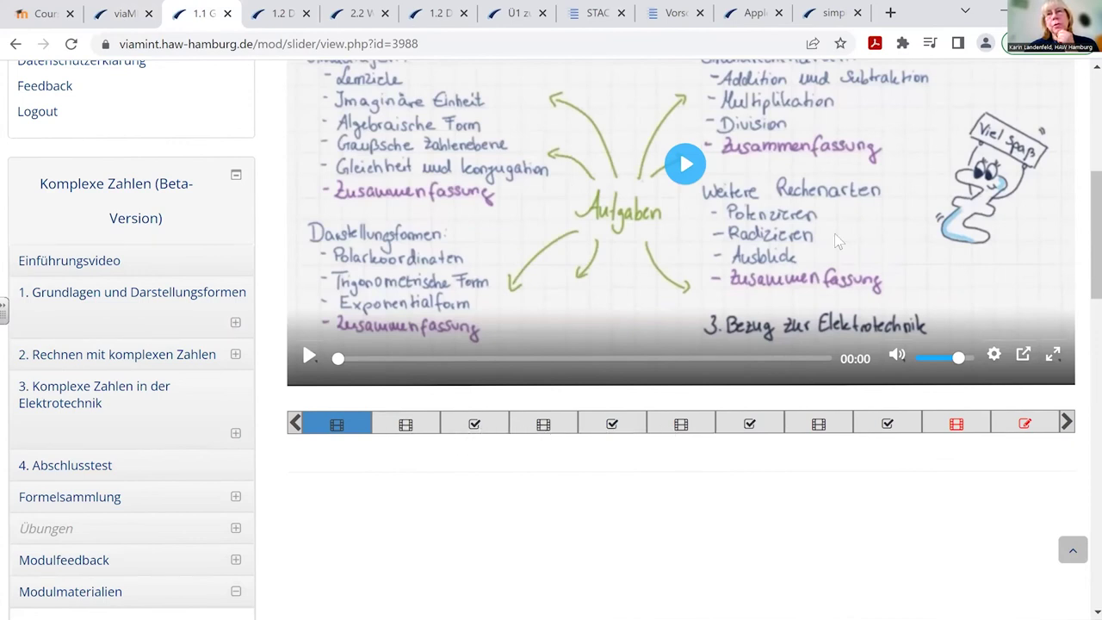
View the lesson's exercise on reading z1, z2 and z3 from a graph, and bring up the conjugate-plotting exercise
{"action": "left_click", "coordinate": [887, 425]}
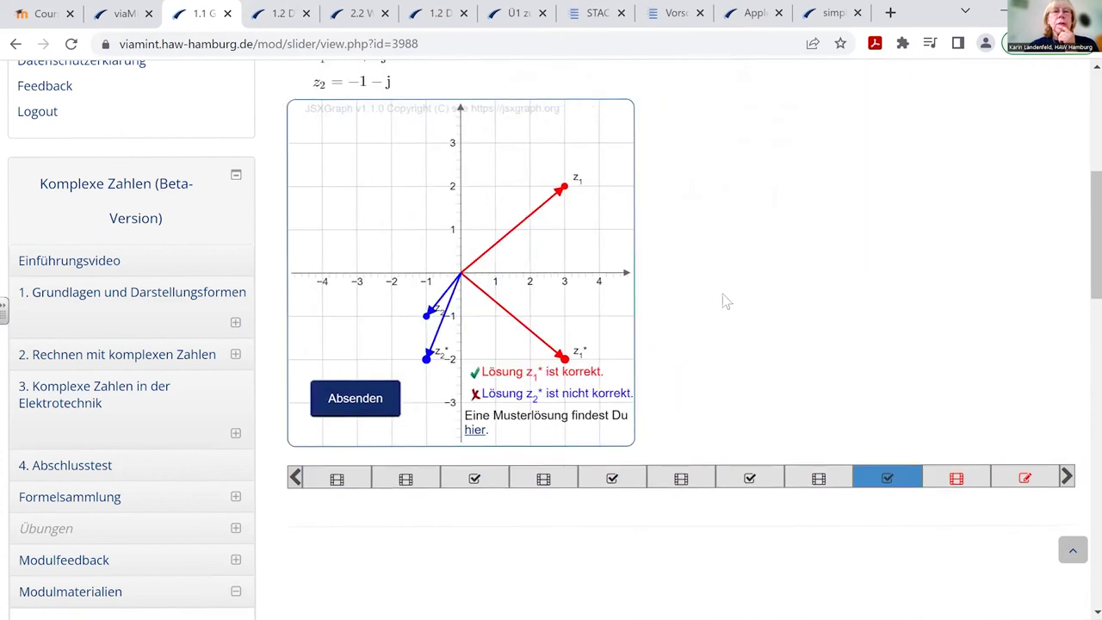
{"action": "left_click", "coordinate": [749, 479]}
{"action": "scroll", "coordinate": [634, 247], "scroll_direction": "down", "scroll_amount": 1}
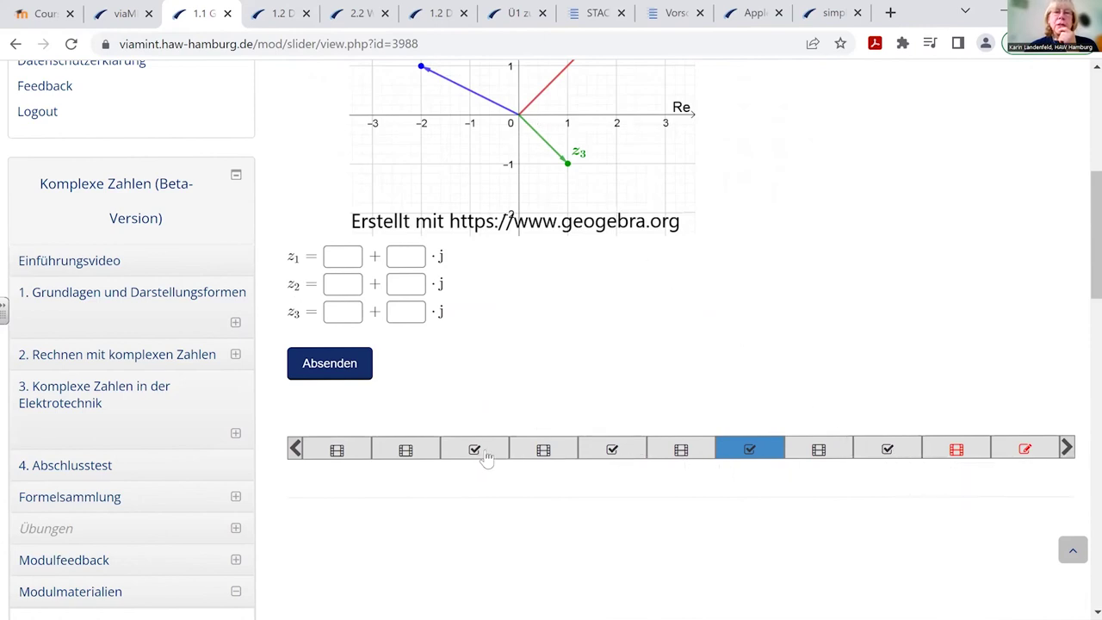
{"action": "left_click", "coordinate": [886, 449]}
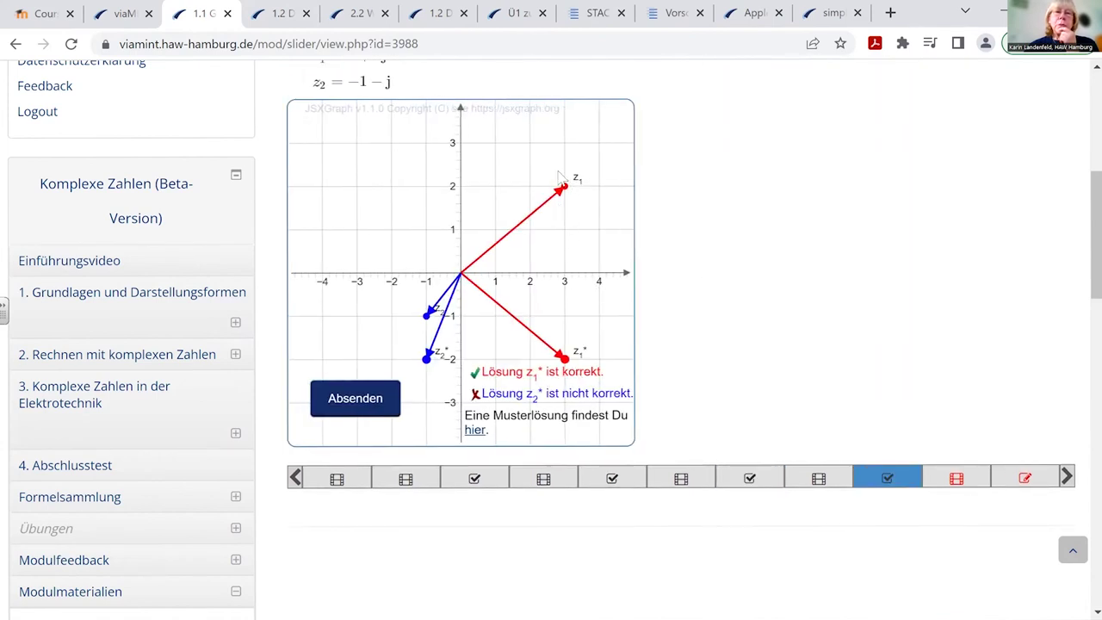
Place the conjugate z2* at (−1, 1), submit the answer and open the sample solution
{"action": "mouse_move", "coordinate": [565, 356]}
{"action": "mouse_move", "coordinate": [560, 352]}
{"action": "left_mouse_down"}
{"action": "mouse_move", "coordinate": [573, 246]}
{"action": "mouse_move", "coordinate": [564, 357]}
{"action": "left_mouse_up"}
{"action": "left_click_drag", "start_coordinate": [438, 363], "coordinate": [427, 231]}
{"action": "left_click", "coordinate": [388, 395]}
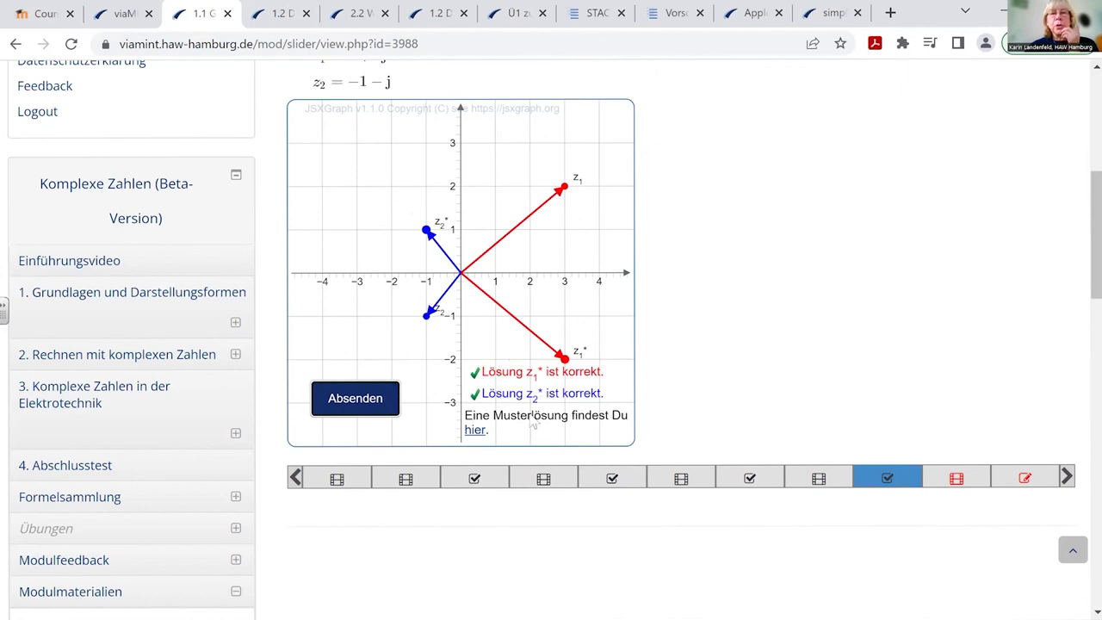
{"action": "left_click", "coordinate": [486, 433]}
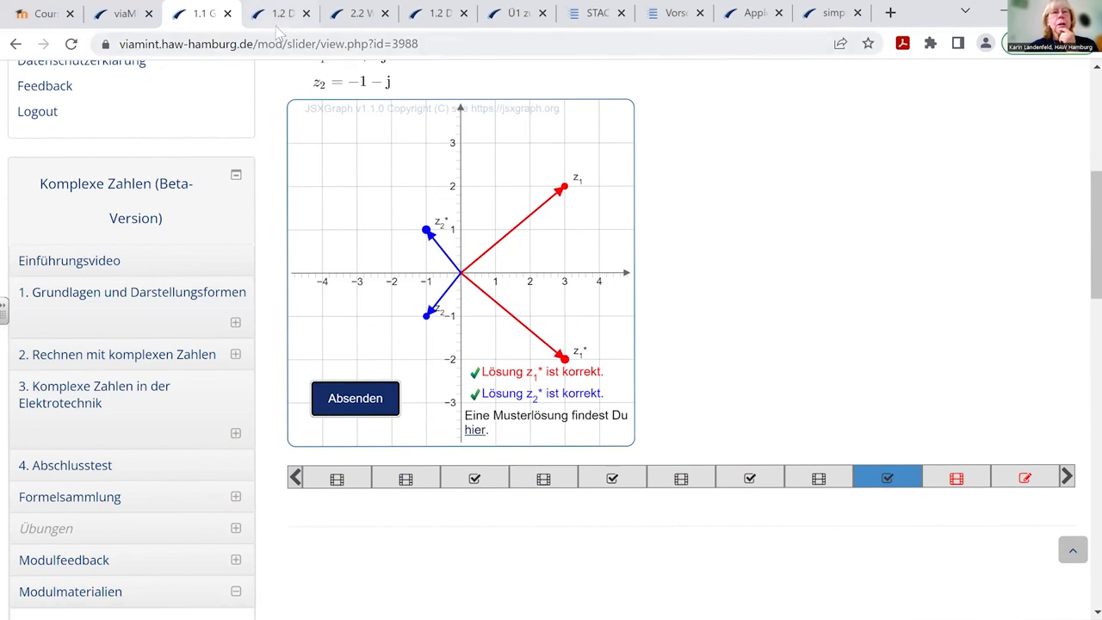
Open Aufgabe 5 on representing complex numbers in the 1.2 Darstellungsformen lesson
{"action": "left_click", "coordinate": [279, 17]}
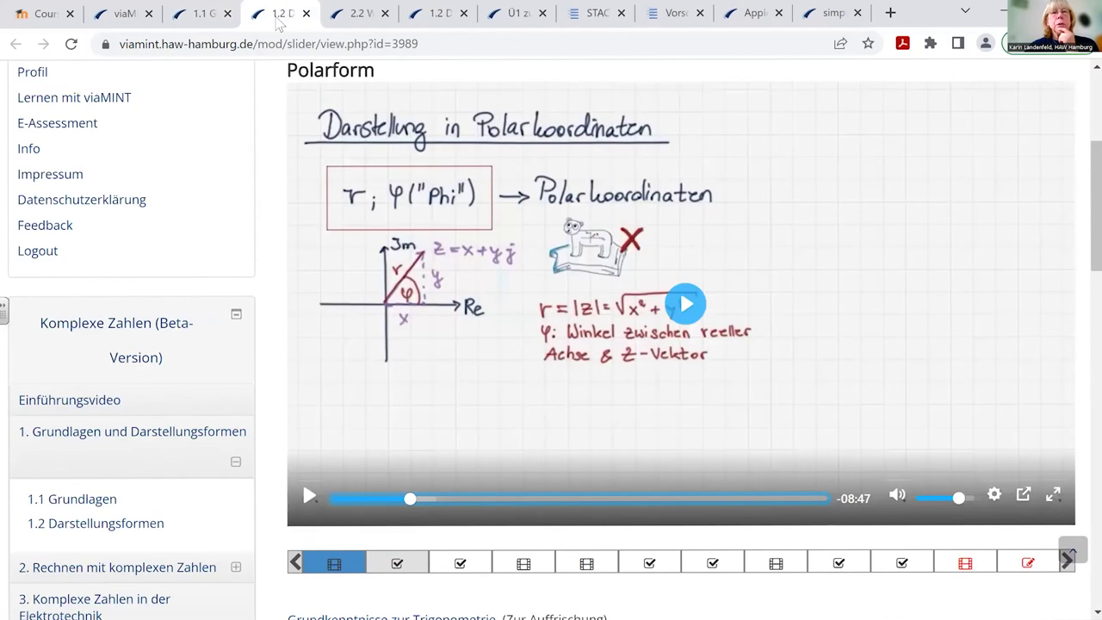
{"action": "scroll", "coordinate": [782, 239], "scroll_direction": "down", "scroll_amount": 1}
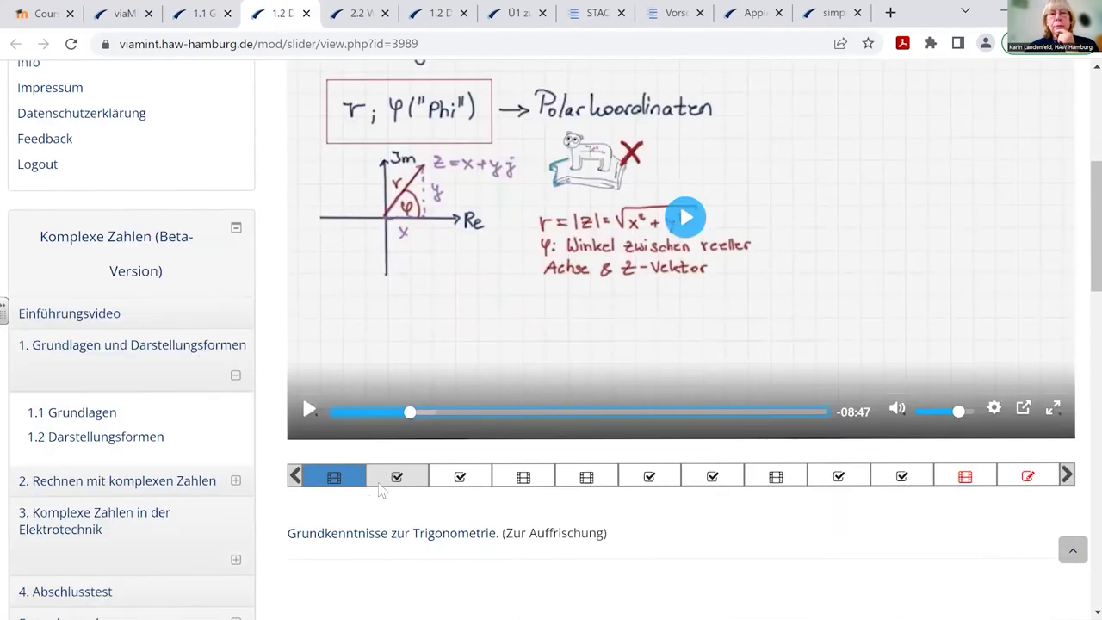
{"action": "left_click", "coordinate": [901, 476]}
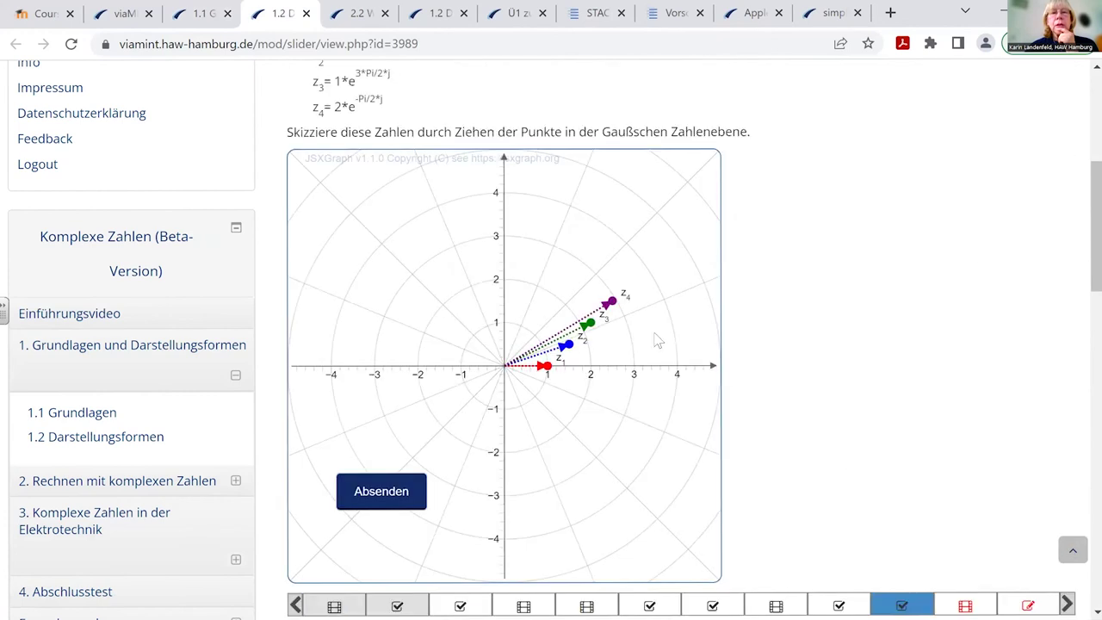
Place point z4 of Aufgabe 5 at (0, −2) in the complex plane and submit the answer
{"action": "left_click_drag", "start_coordinate": [610, 302], "coordinate": [503, 194]}
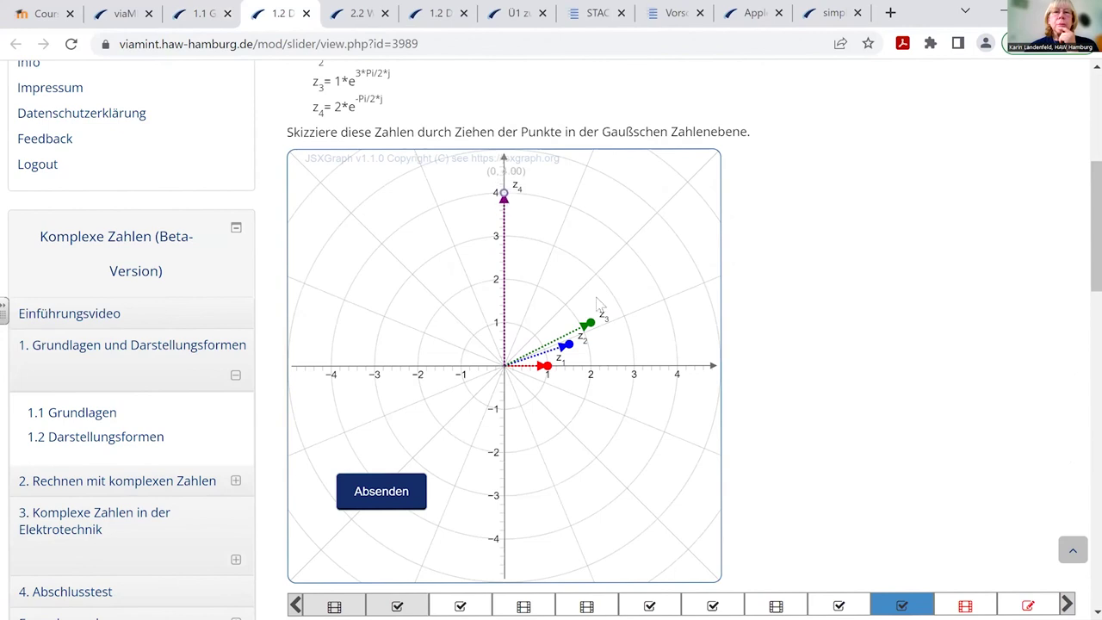
{"action": "scroll", "coordinate": [609, 428], "scroll_direction": "up", "scroll_amount": 1}
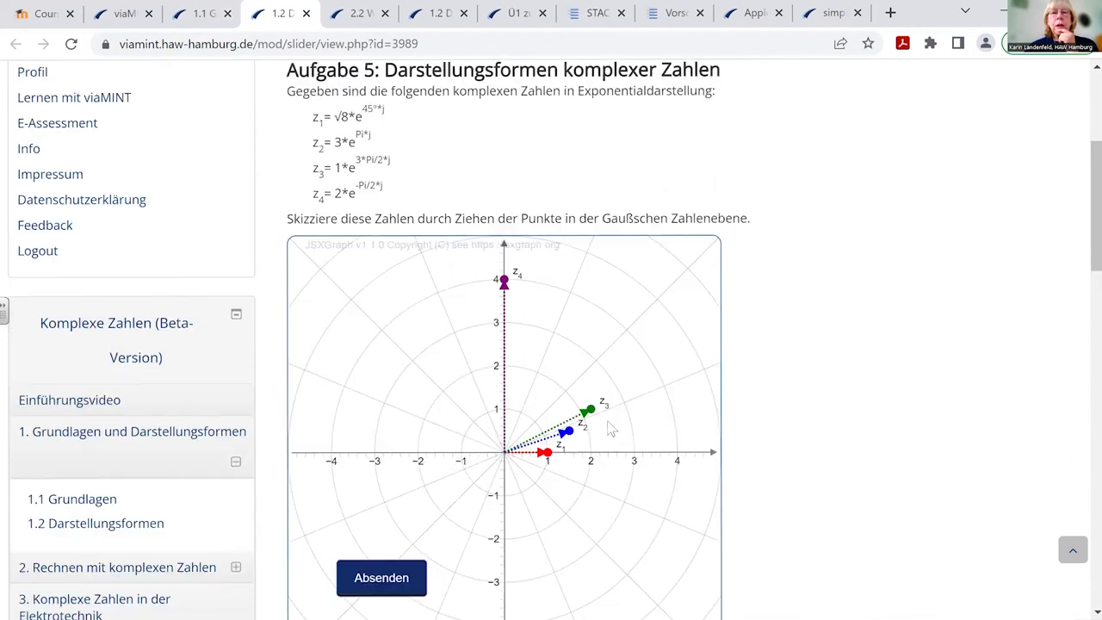
{"action": "left_click_drag", "start_coordinate": [505, 282], "coordinate": [507, 518]}
{"action": "scroll", "coordinate": [680, 406], "scroll_direction": "down", "scroll_amount": 3}
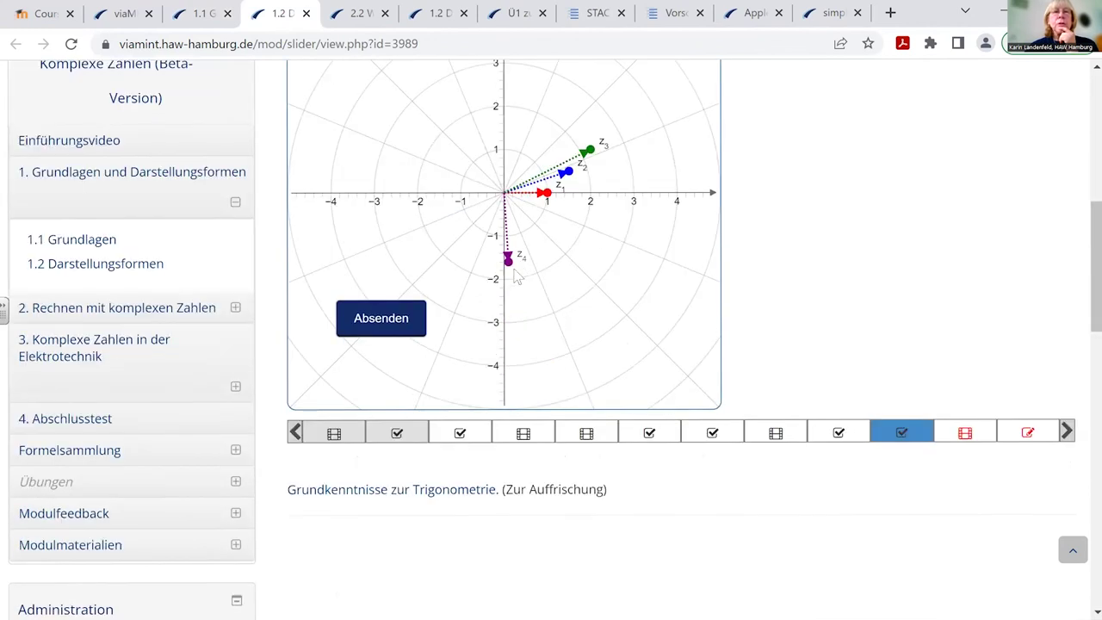
{"action": "scroll", "coordinate": [552, 302], "scroll_direction": "up", "scroll_amount": 2}
{"action": "left_click_drag", "start_coordinate": [515, 437], "coordinate": [507, 461]}
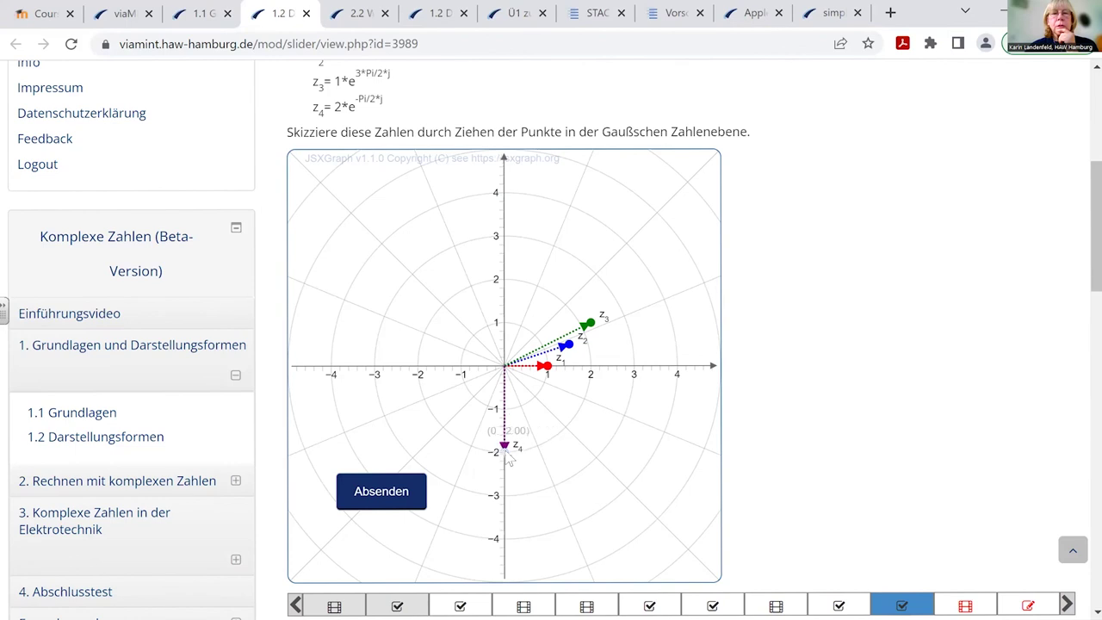
{"action": "left_click", "coordinate": [418, 493]}
{"action": "scroll", "coordinate": [812, 344], "scroll_direction": "down", "scroll_amount": 1}
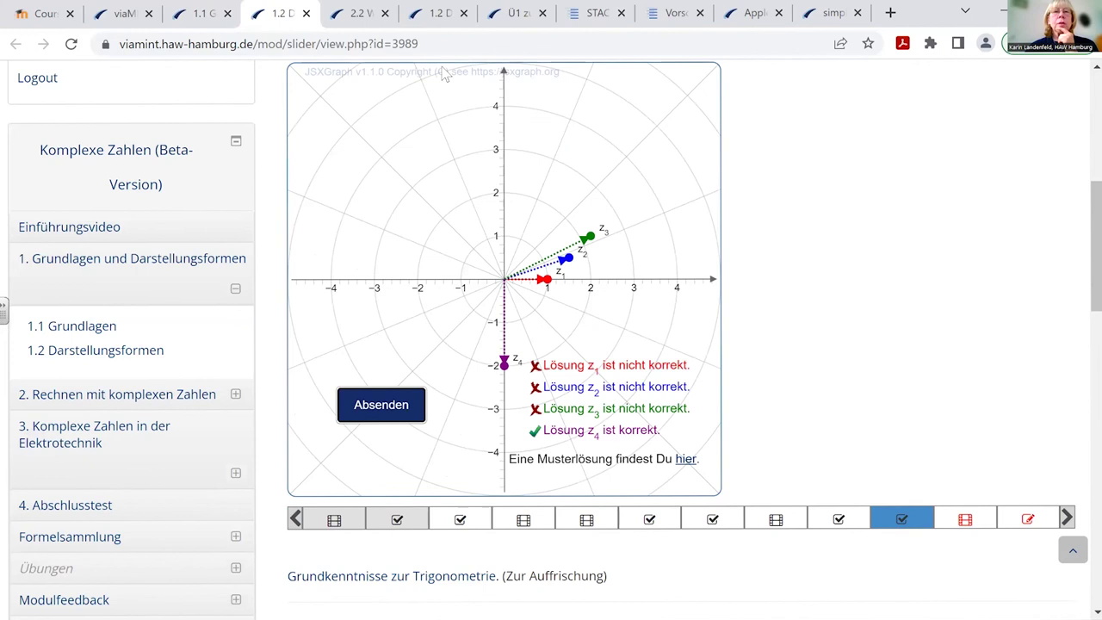
View the 2.2 lesson's exercise on plotting z0 and z1, and question 7 of the Ü1 quiz
{"action": "left_click", "coordinate": [360, 14]}
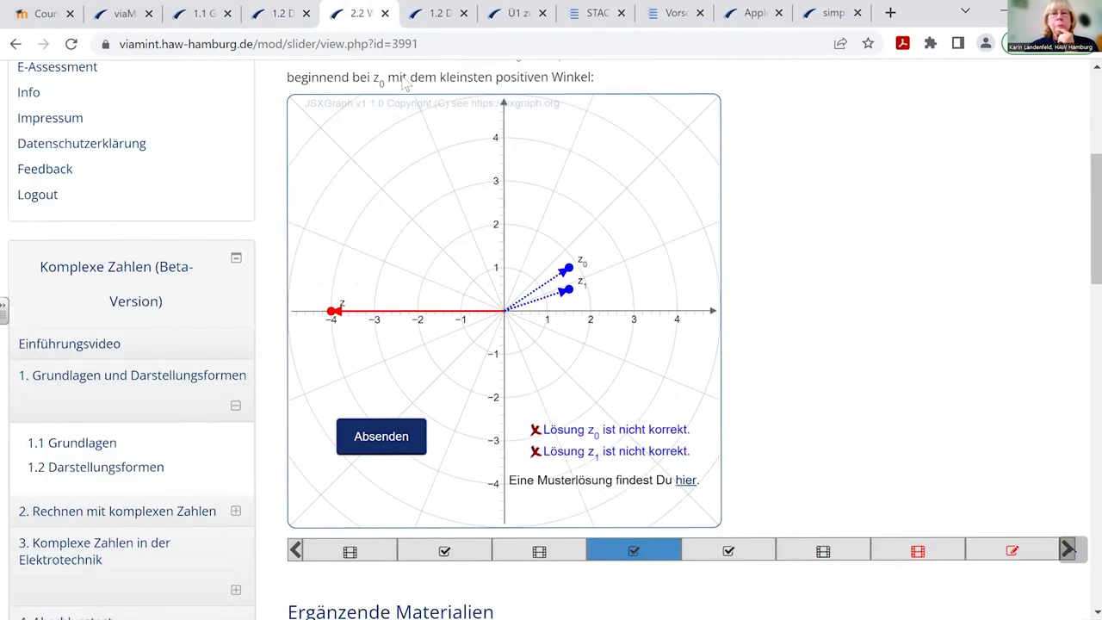
{"action": "left_click", "coordinate": [442, 18]}
{"action": "left_click", "coordinate": [515, 16]}
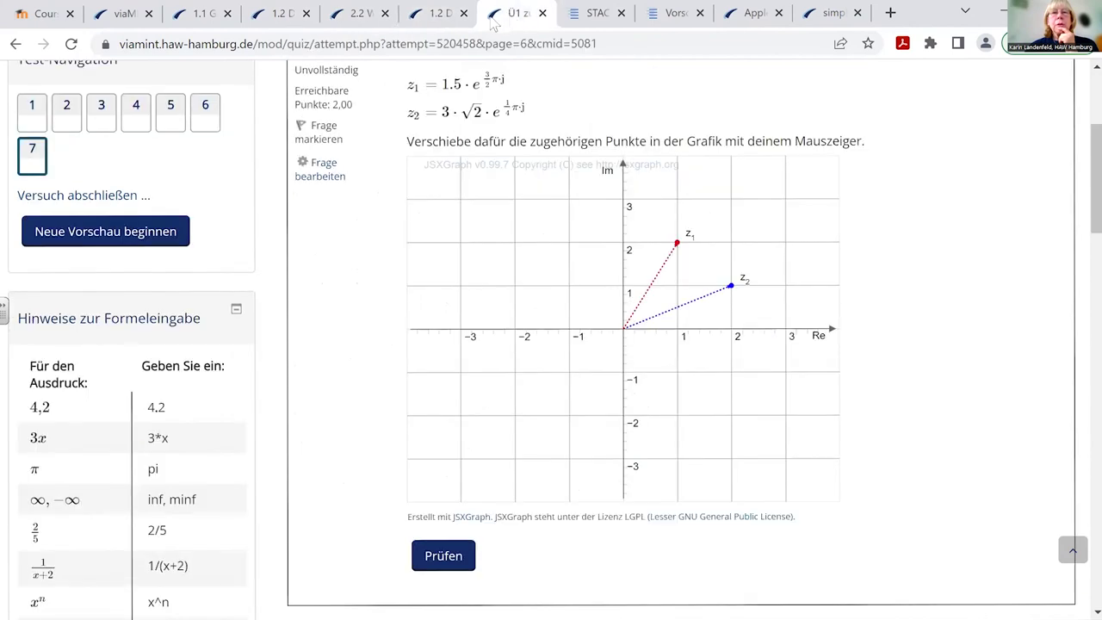
Try to start the quiz "Ü1: Darstellungsformen komplexer Zahlen" from the 1.2 lesson's Übungsaufgaben page
{"action": "left_click", "coordinate": [437, 17]}
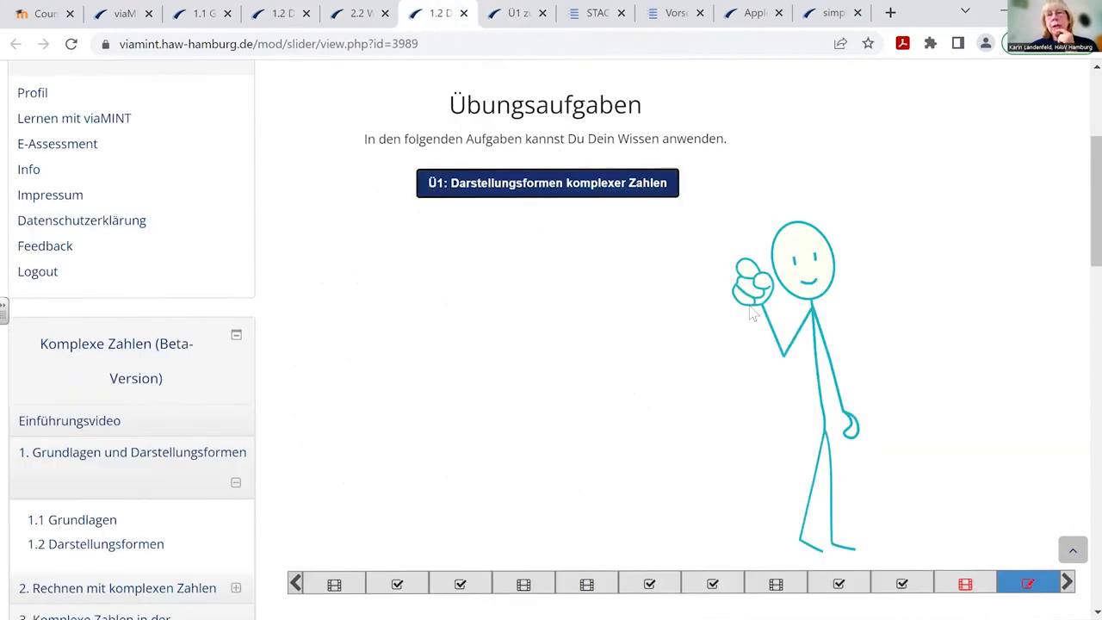
{"action": "scroll", "coordinate": [856, 344], "scroll_direction": "down", "scroll_amount": 2}
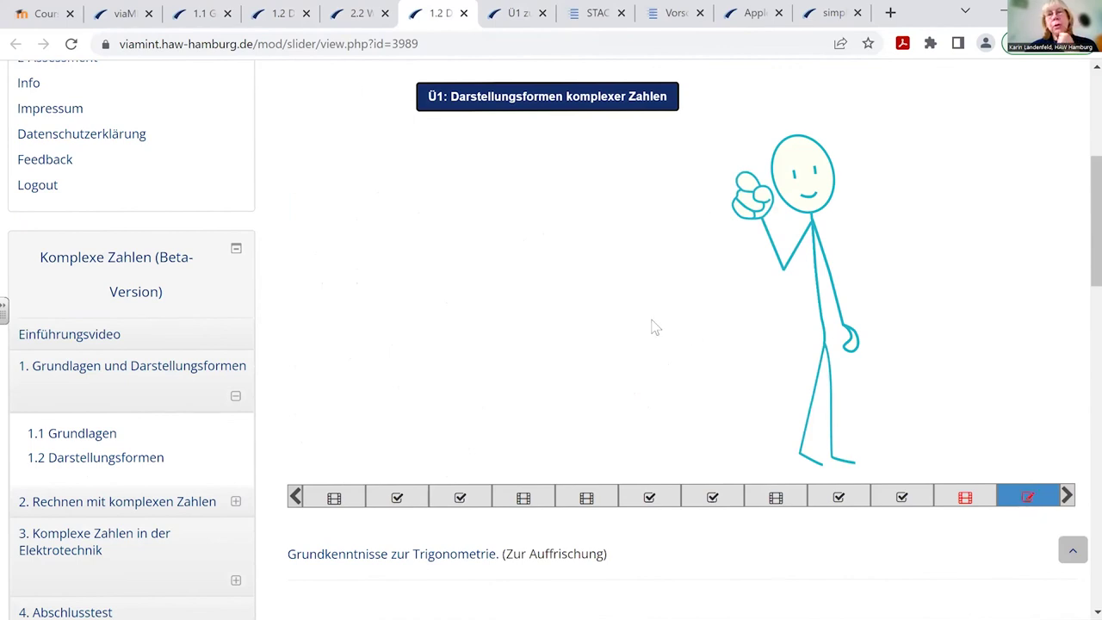
{"action": "scroll", "coordinate": [651, 324], "scroll_direction": "up", "scroll_amount": 2}
{"action": "left_click", "coordinate": [524, 191]}
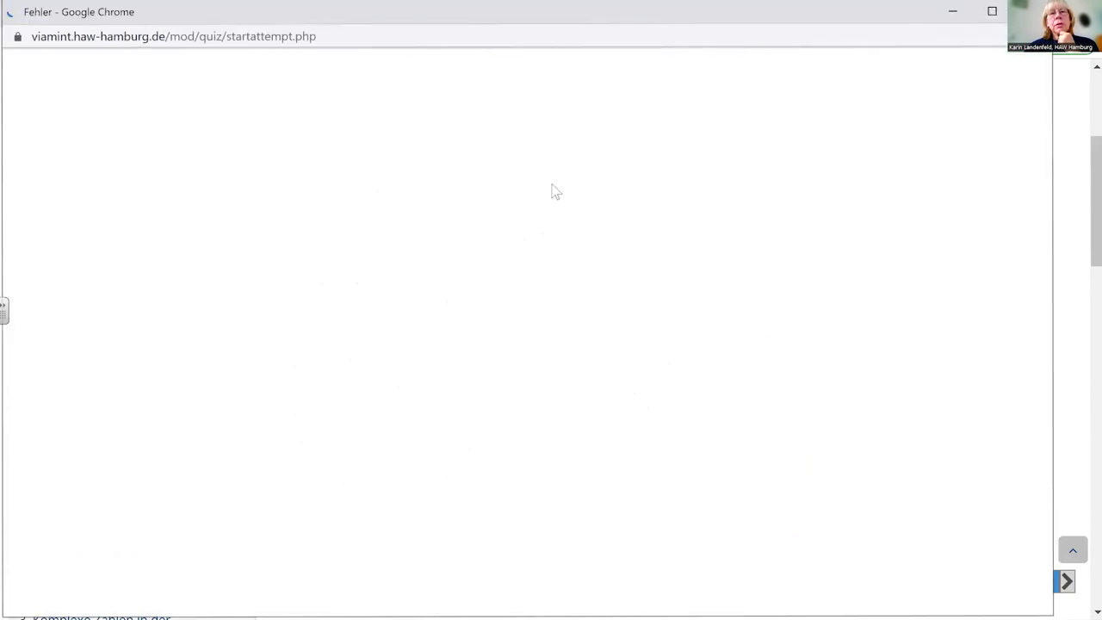
{"action": "left_click", "coordinate": [650, 386]}
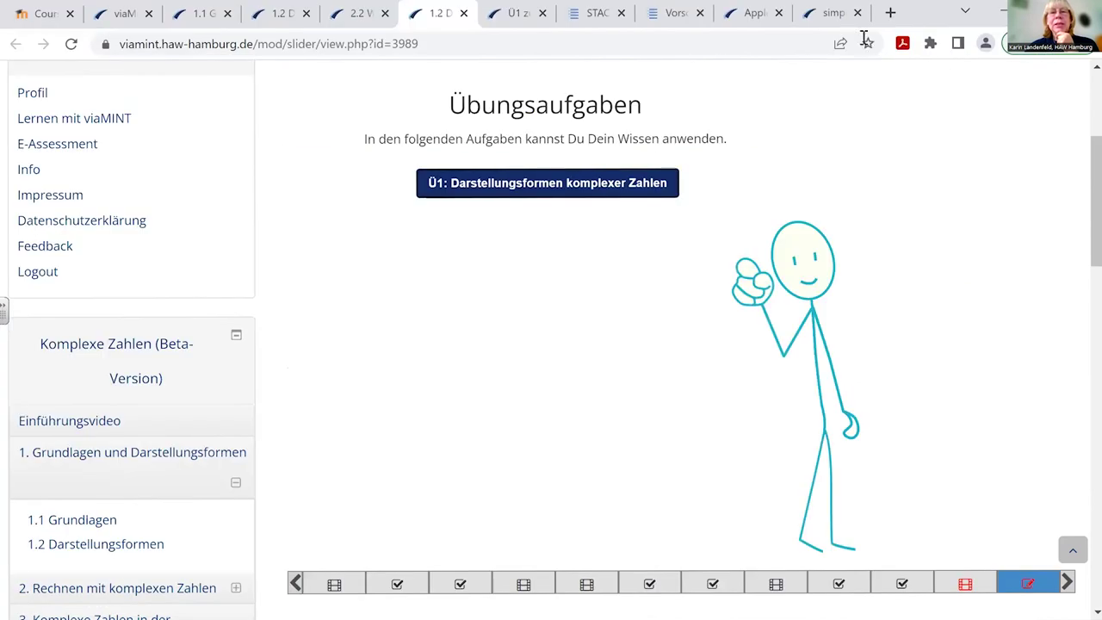
Return to question 7 of the open Ü1 quiz and review its task and the formula entry hints
{"action": "left_click", "coordinate": [514, 13]}
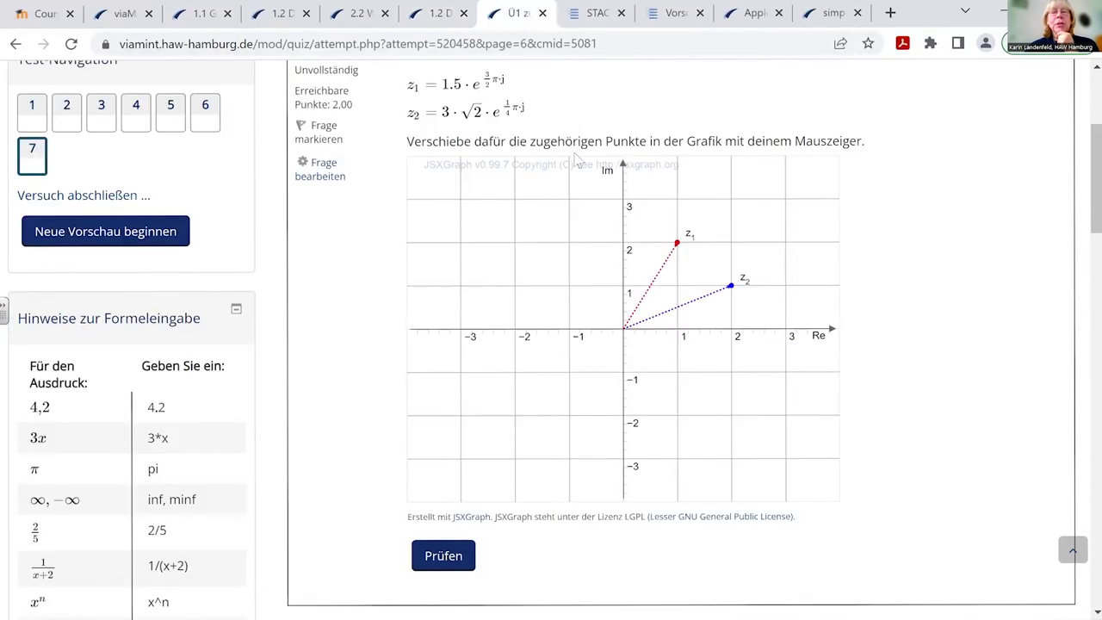
{"action": "scroll", "coordinate": [616, 210], "scroll_direction": "up", "scroll_amount": 1}
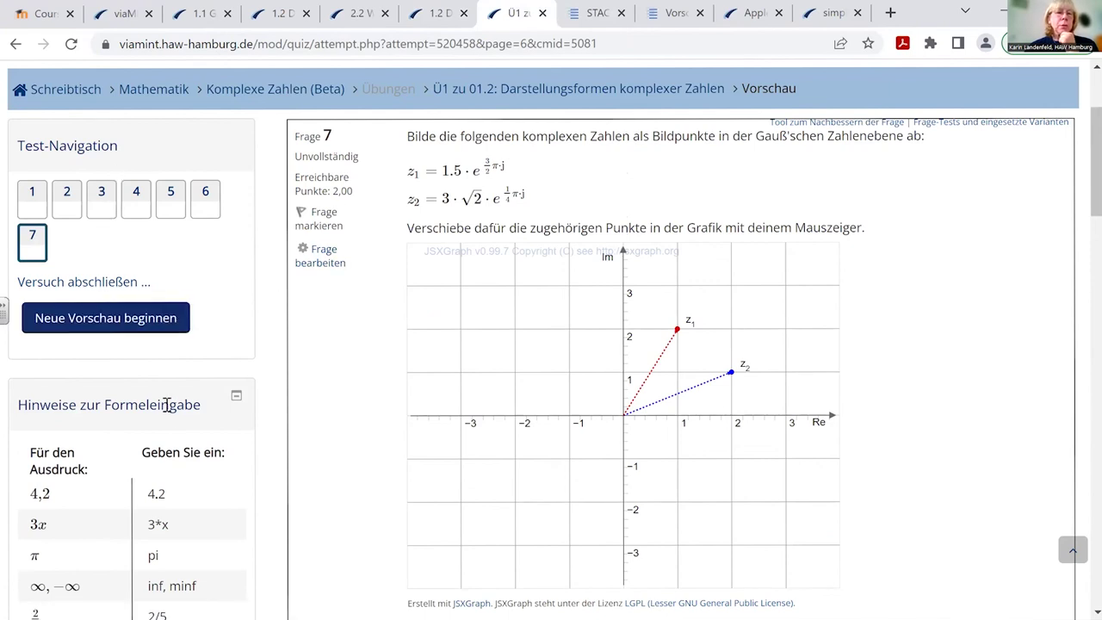
{"action": "scroll", "coordinate": [167, 405], "scroll_direction": "down", "scroll_amount": 4}
{"action": "scroll", "coordinate": [334, 263], "scroll_direction": "up", "scroll_amount": 2}
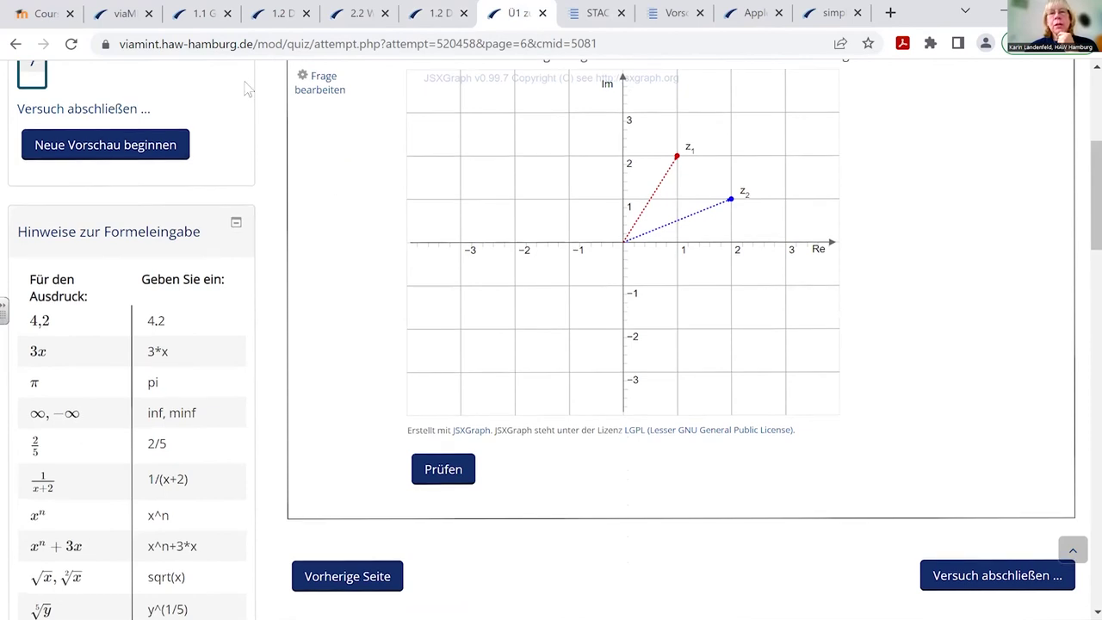
In question 7, place z2 at (2, −1) and z1 at (0, 2), check the answer and review the feedback
{"action": "left_click_drag", "start_coordinate": [731, 206], "coordinate": [733, 290]}
{"action": "scroll", "coordinate": [743, 269], "scroll_direction": "up", "scroll_amount": 2}
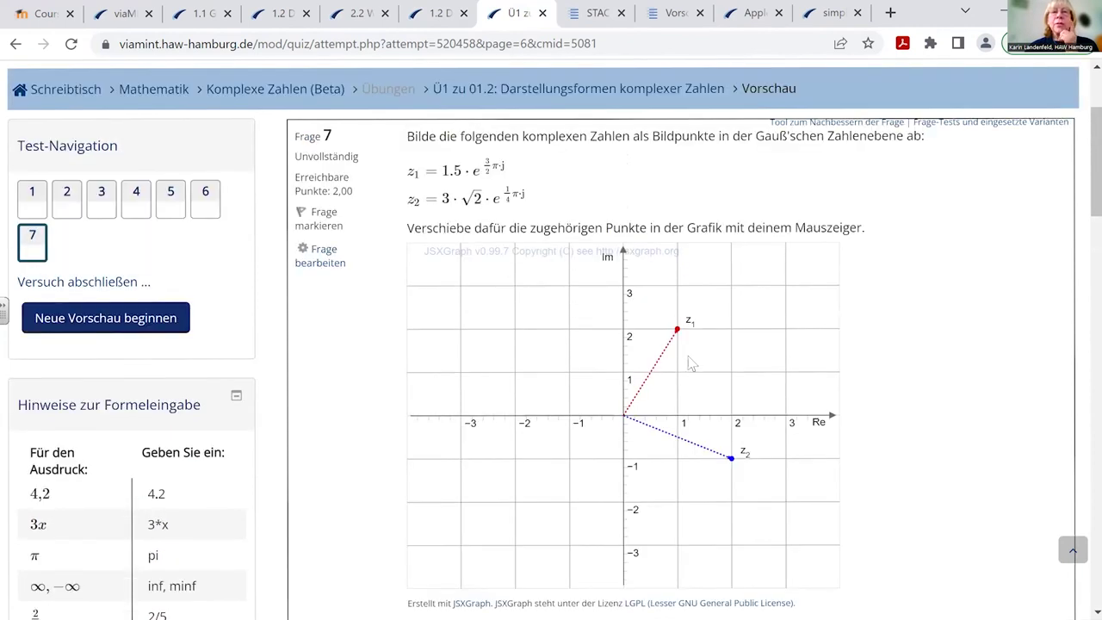
{"action": "mouse_move", "coordinate": [678, 341]}
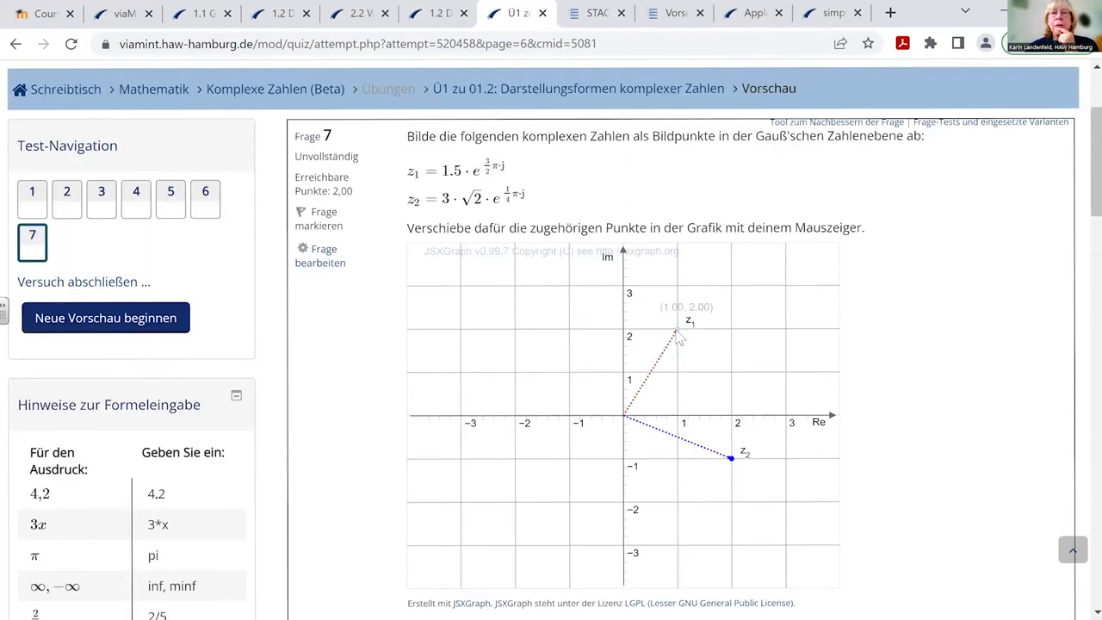
{"action": "left_click_drag", "start_coordinate": [673, 336], "coordinate": [628, 332]}
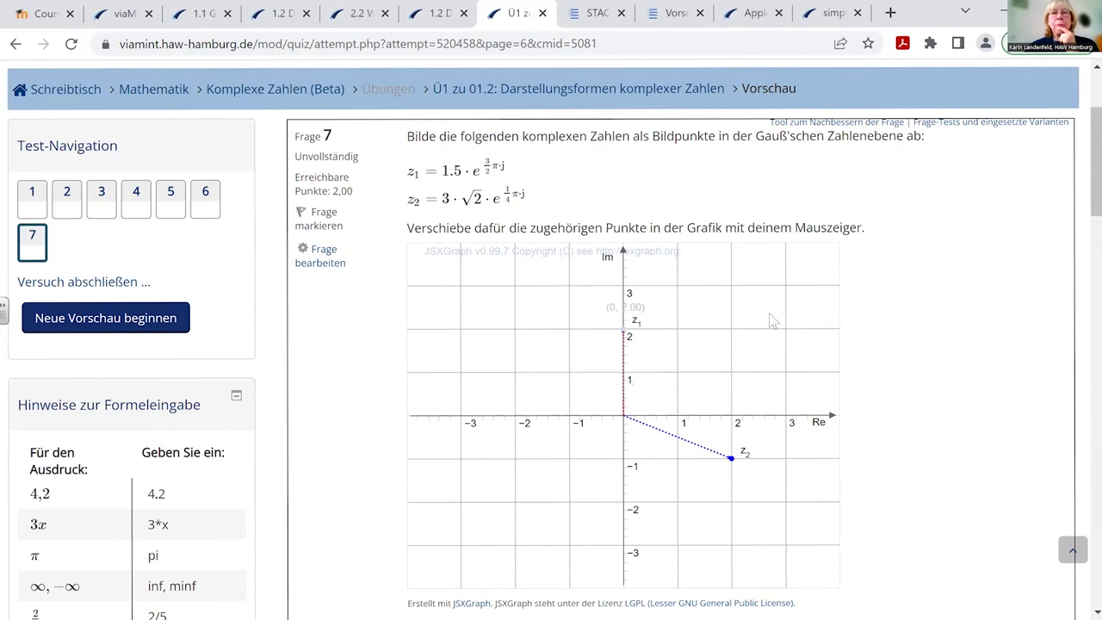
{"action": "scroll", "coordinate": [772, 320], "scroll_direction": "down", "scroll_amount": 3}
{"action": "left_click", "coordinate": [461, 394]}
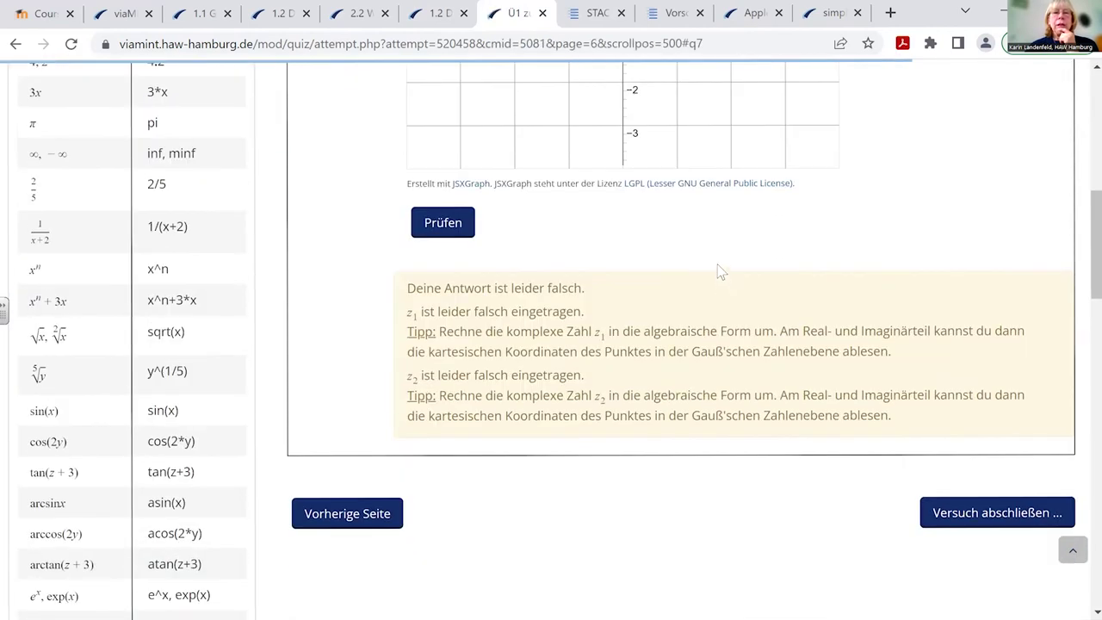
{"action": "scroll", "coordinate": [921, 317], "scroll_direction": "down", "scroll_amount": 5}
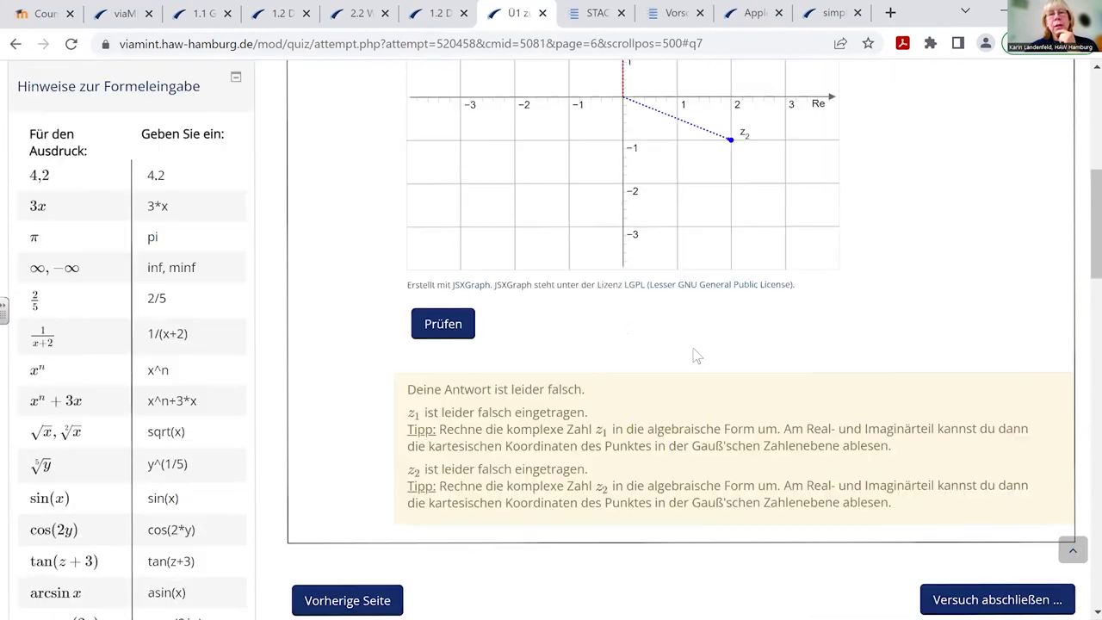
{"action": "scroll", "coordinate": [654, 308], "scroll_direction": "up", "scroll_amount": 6}
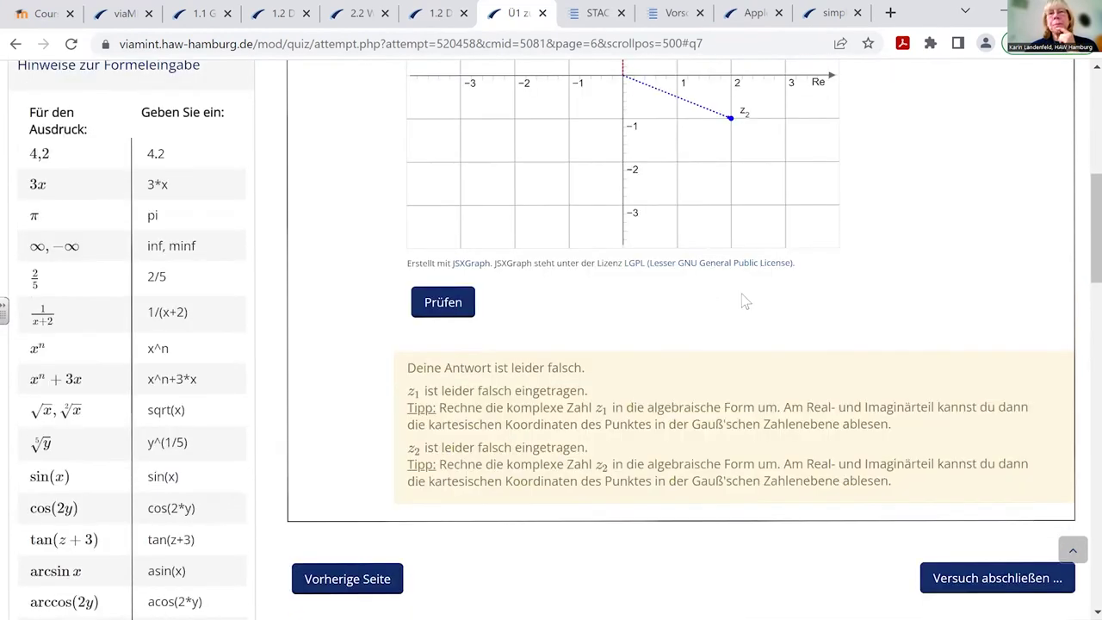
View the module's Applets page and switch to the already open applet for displaying complex numbers
{"action": "left_click", "coordinate": [747, 19]}
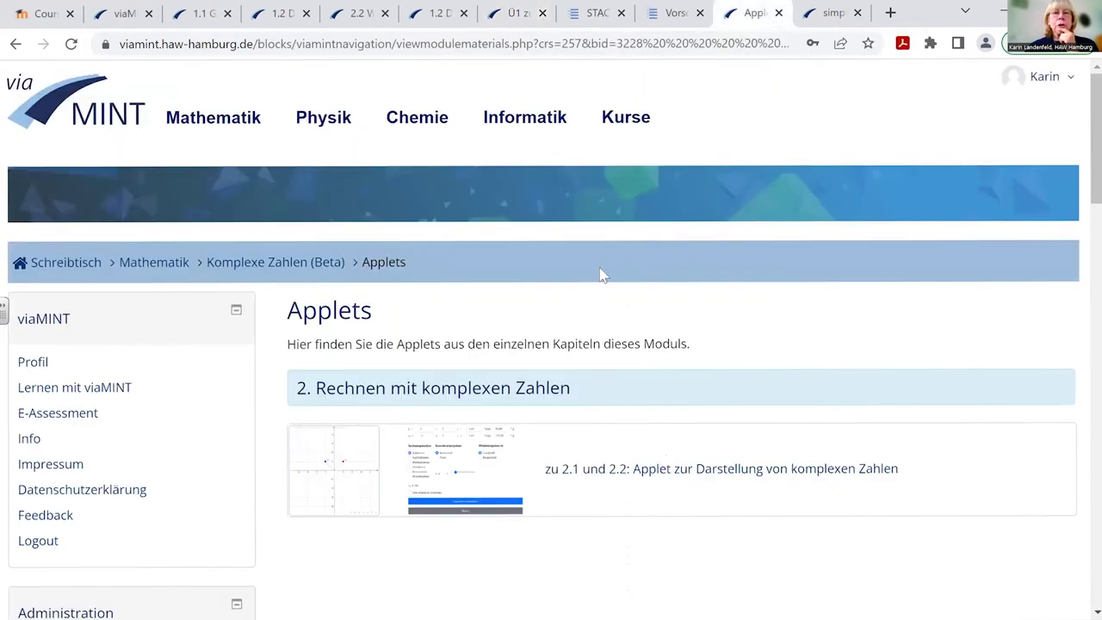
{"action": "scroll", "coordinate": [615, 273], "scroll_direction": "down", "scroll_amount": 2}
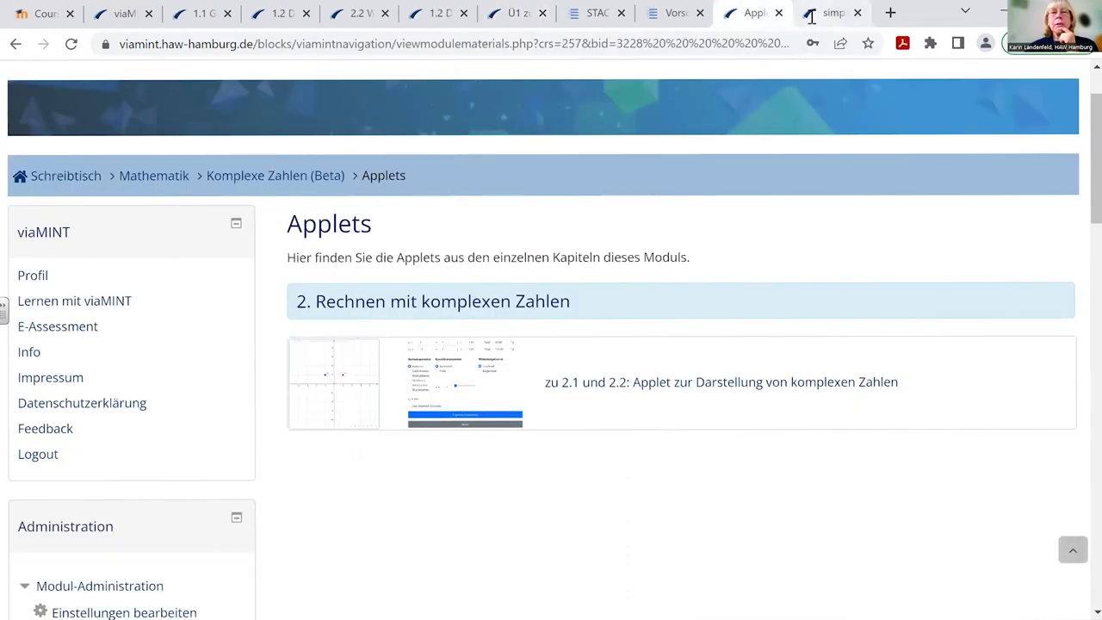
{"action": "left_click", "coordinate": [823, 17]}
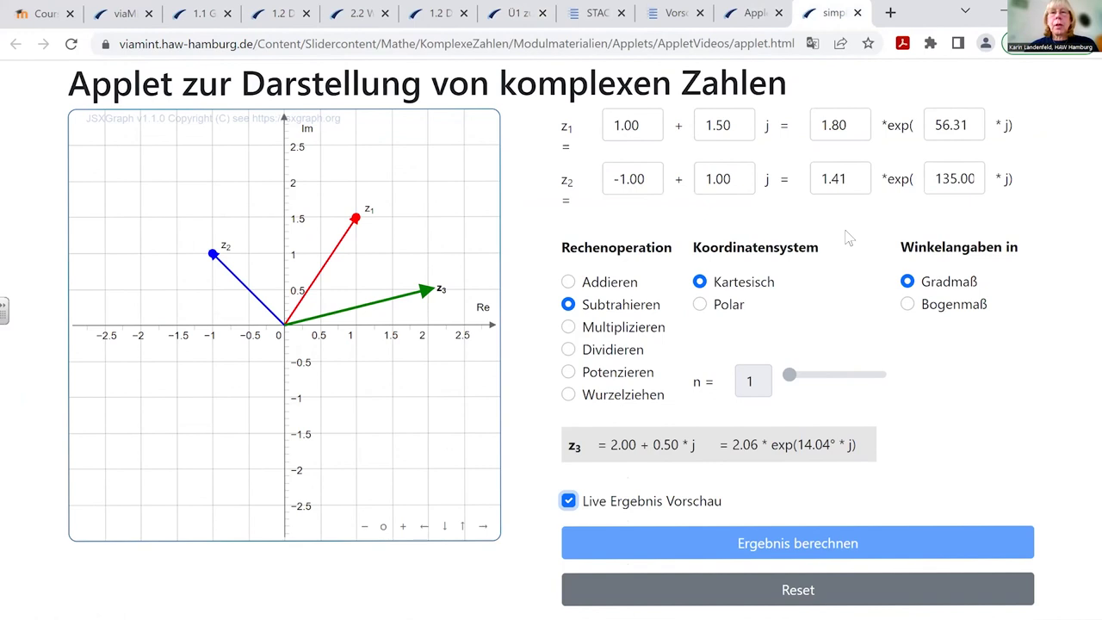
Move z1 to 1.40 + 2.50j, turn the live result preview off and on again, and move z1 to 0.60 + 1.70j
{"action": "mouse_move", "coordinate": [422, 288]}
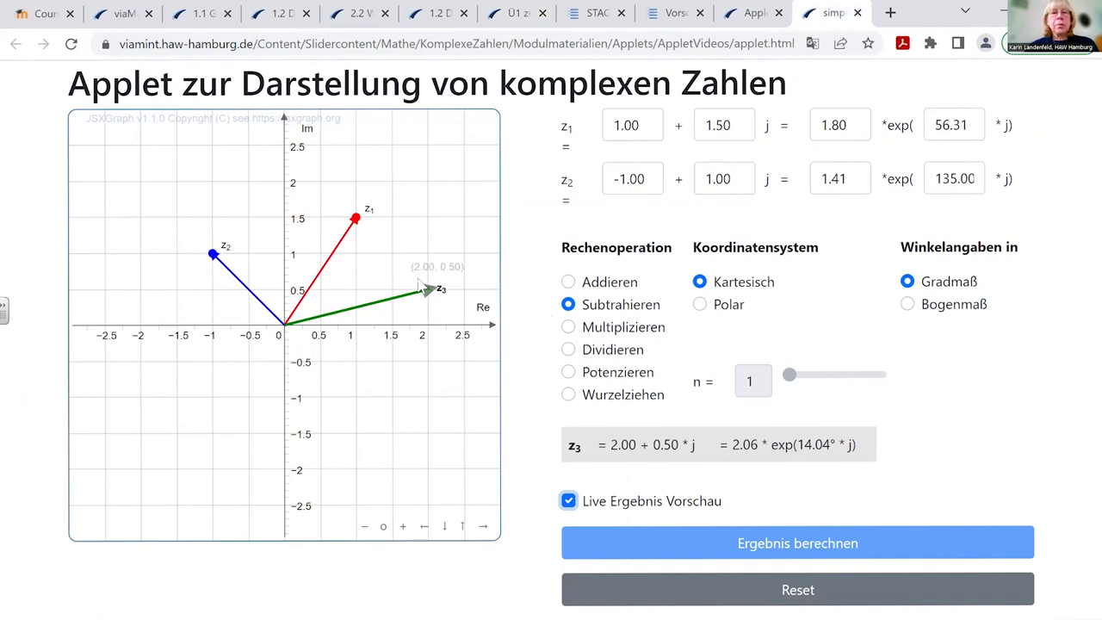
{"action": "mouse_move", "coordinate": [355, 217]}
{"action": "left_mouse_down"}
{"action": "mouse_move", "coordinate": [396, 231]}
{"action": "mouse_move", "coordinate": [360, 197]}
{"action": "left_mouse_up"}
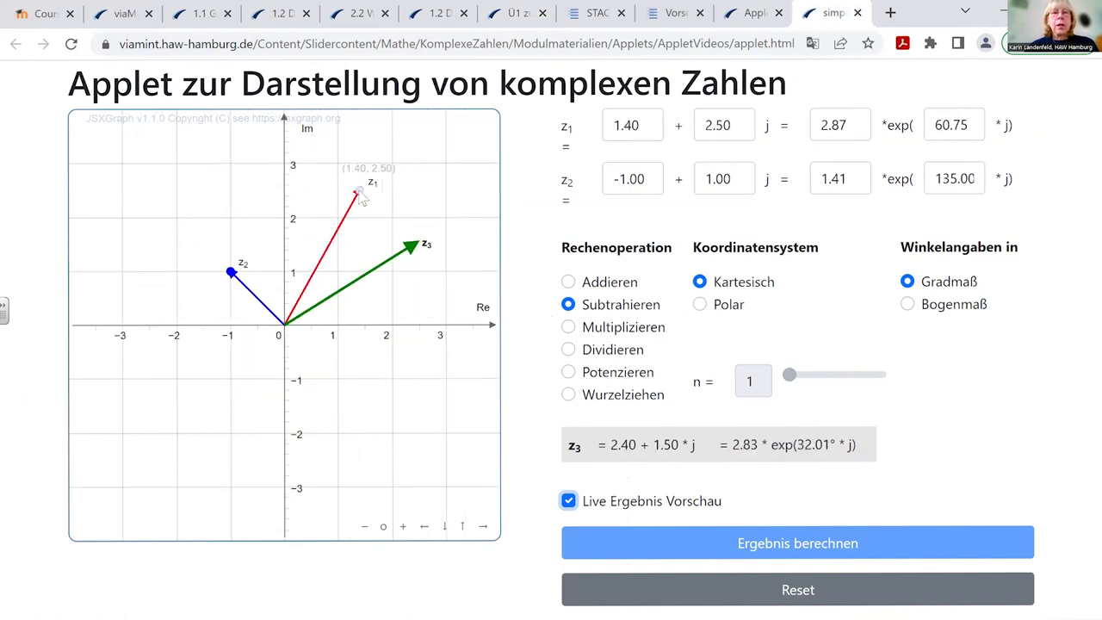
{"action": "left_click", "coordinate": [568, 502]}
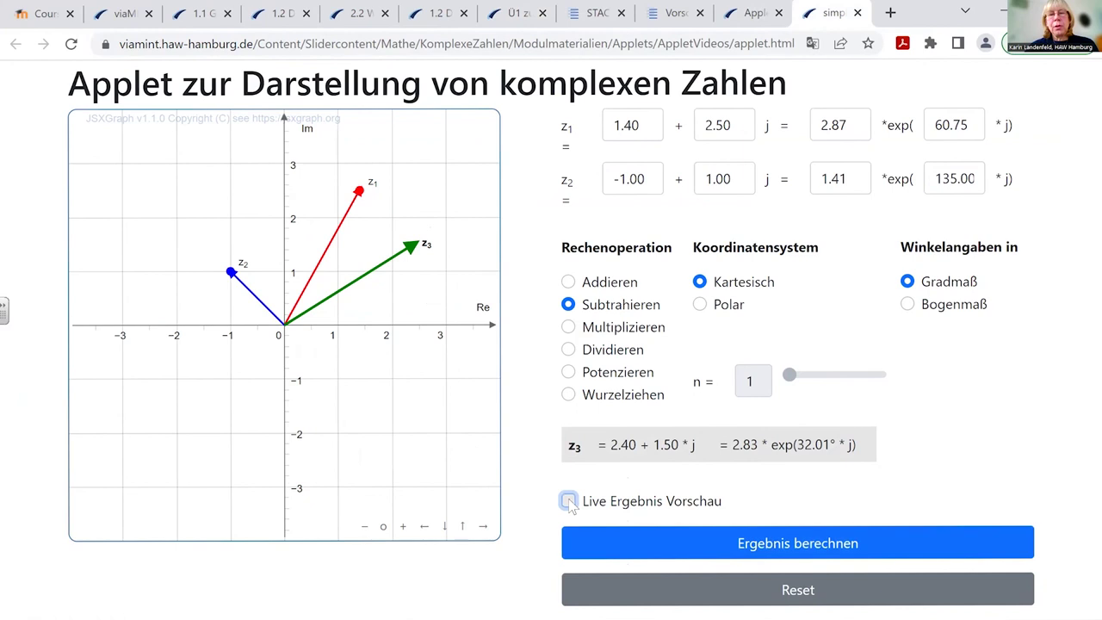
{"action": "left_click", "coordinate": [568, 502]}
{"action": "left_click_drag", "start_coordinate": [359, 191], "coordinate": [332, 218]}
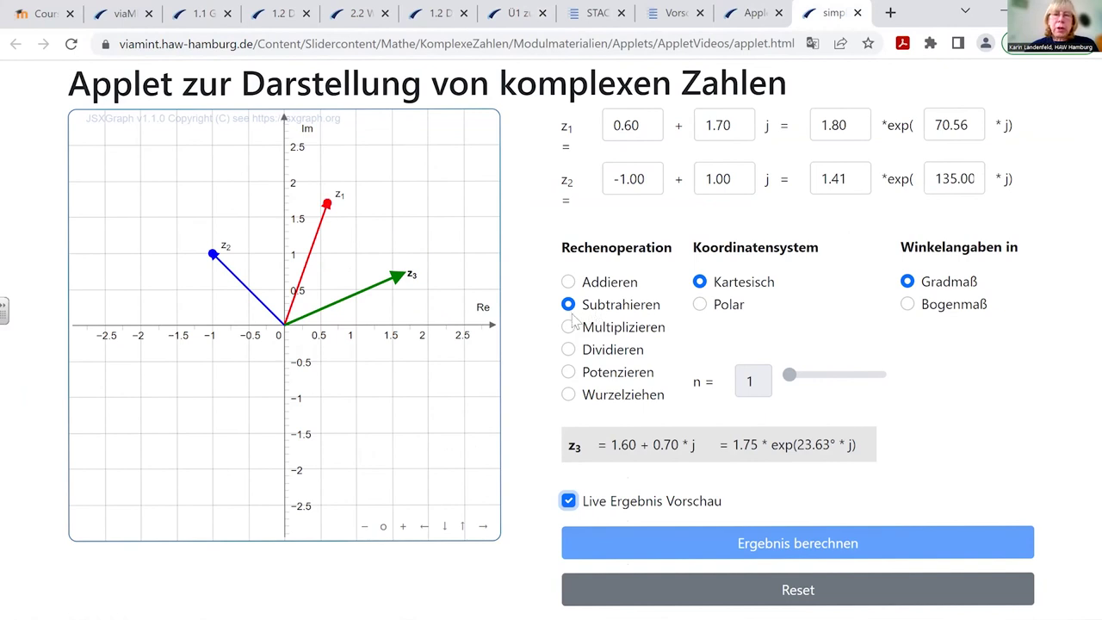
Set the operation to Potenzieren with n = 6 and move z1 to 2.40 − 0.60j, waiting for the page to respond
{"action": "left_click", "coordinate": [568, 372]}
{"action": "left_click_drag", "start_coordinate": [790, 377], "coordinate": [839, 376]}
{"action": "left_click_drag", "start_coordinate": [286, 320], "coordinate": [325, 314]}
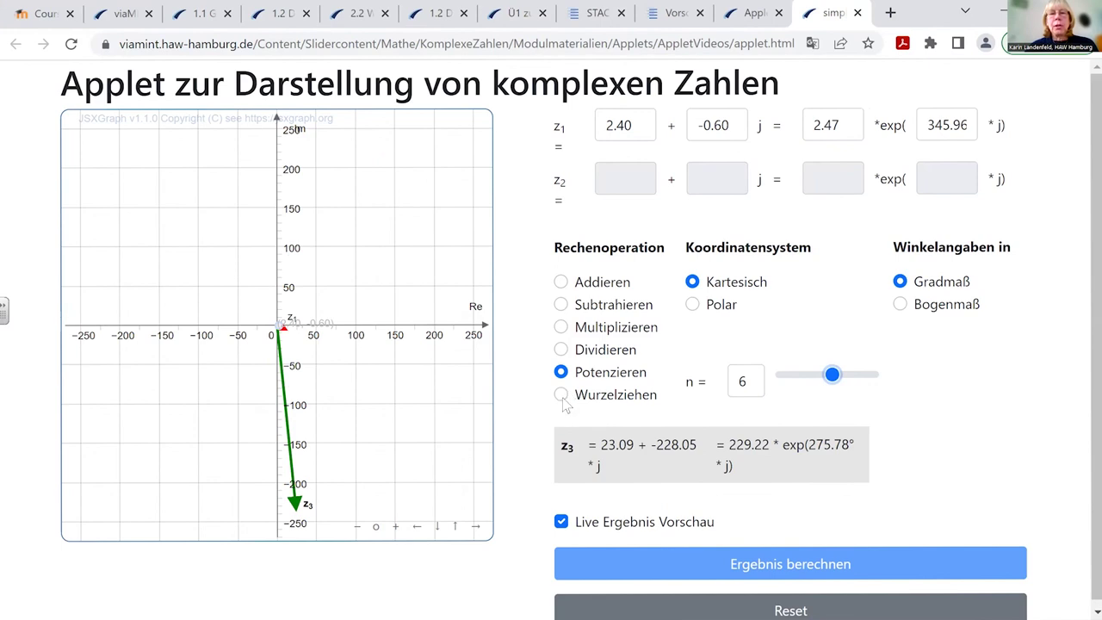
{"action": "scroll", "coordinate": [710, 381], "scroll_direction": "down", "scroll_amount": 1}
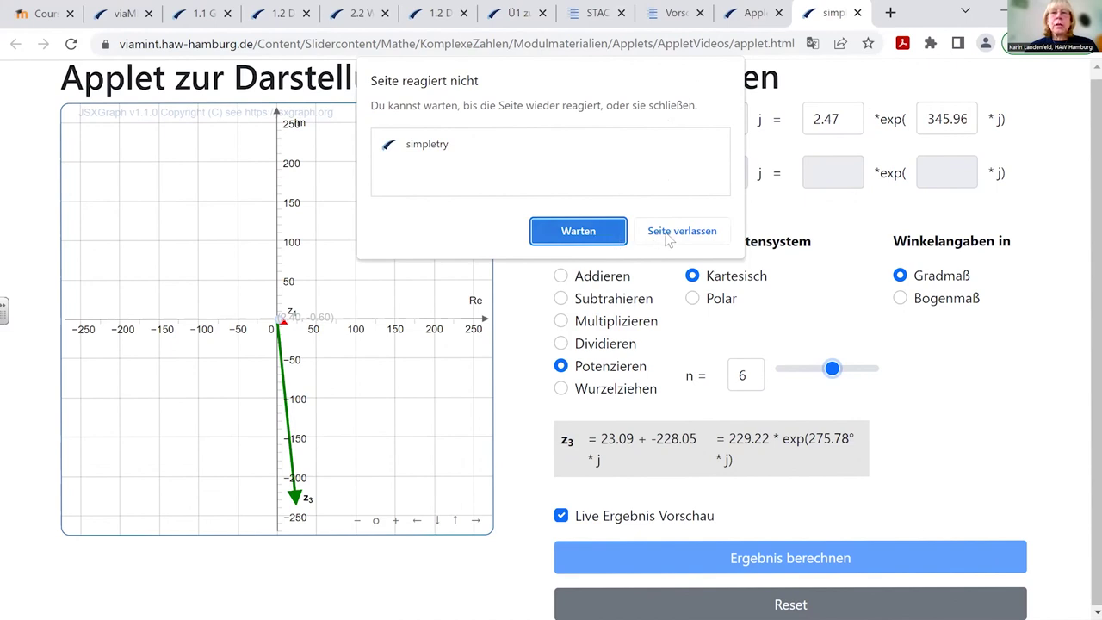
{"action": "left_click", "coordinate": [609, 236]}
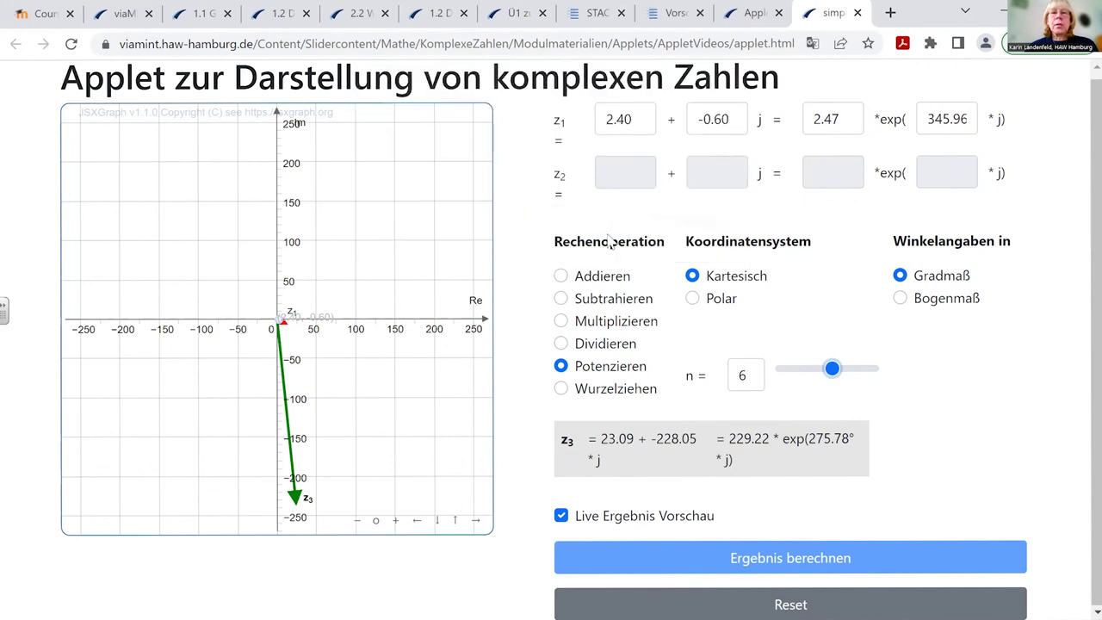
Open a fresh copy of the applet from the Applets page and calculate Wurzelziehen of z1 with n = 4
{"action": "left_click", "coordinate": [742, 17]}
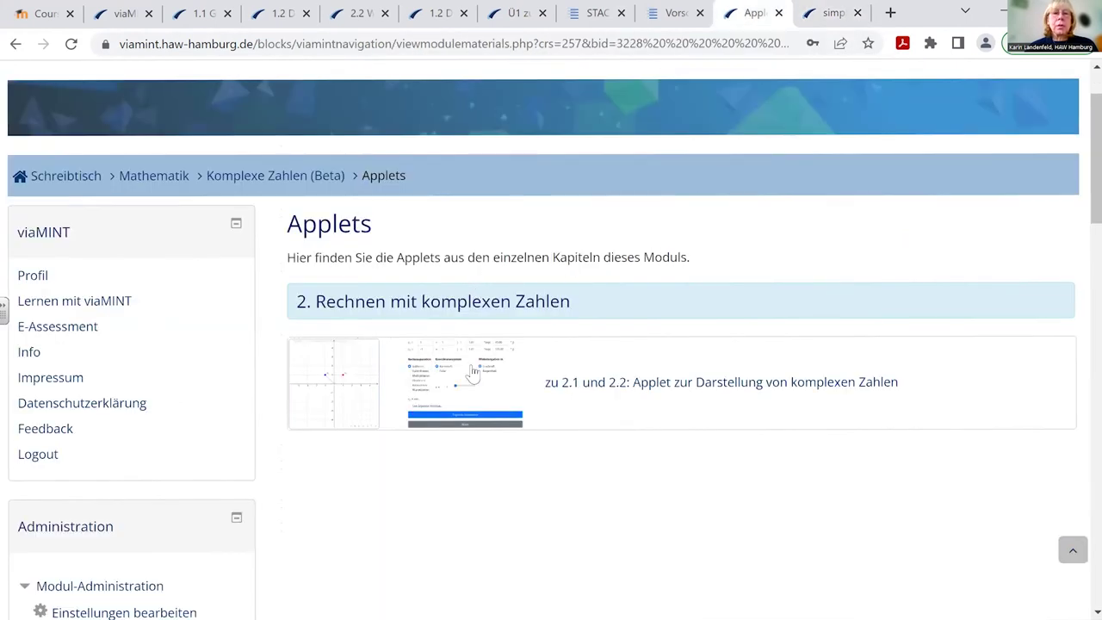
{"action": "left_click", "coordinate": [584, 378]}
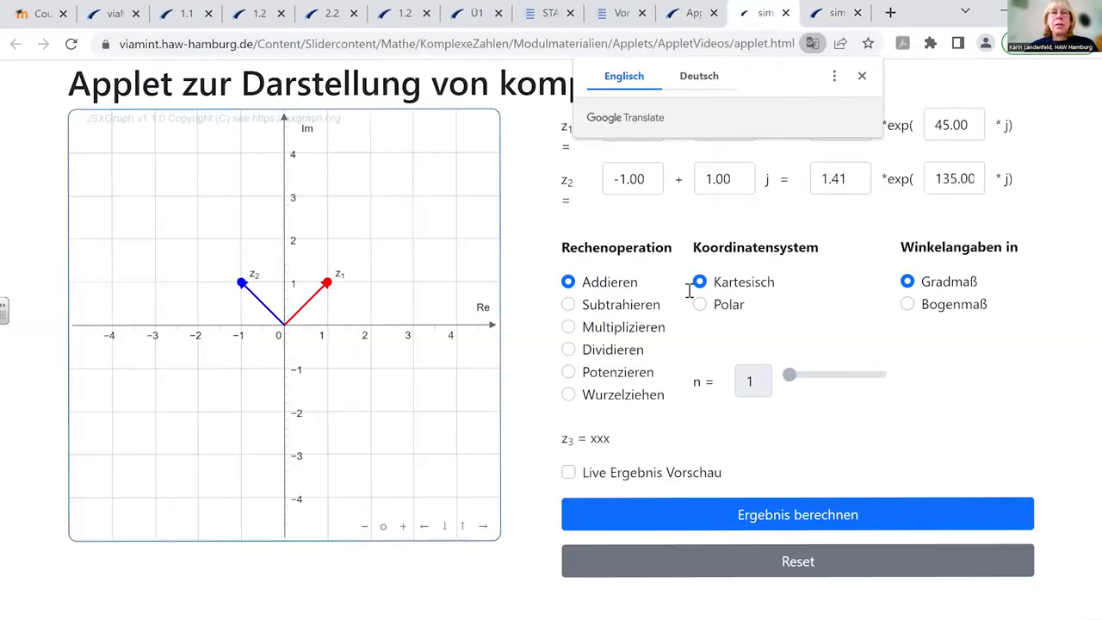
{"action": "left_click", "coordinate": [568, 395]}
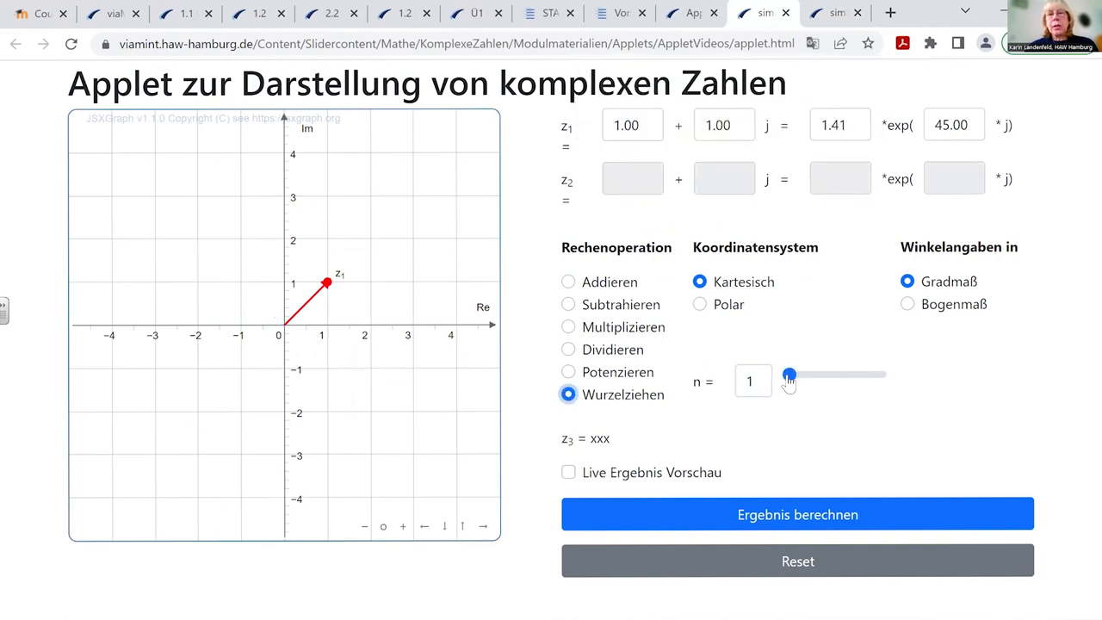
{"action": "left_click_drag", "start_coordinate": [790, 383], "coordinate": [820, 383]}
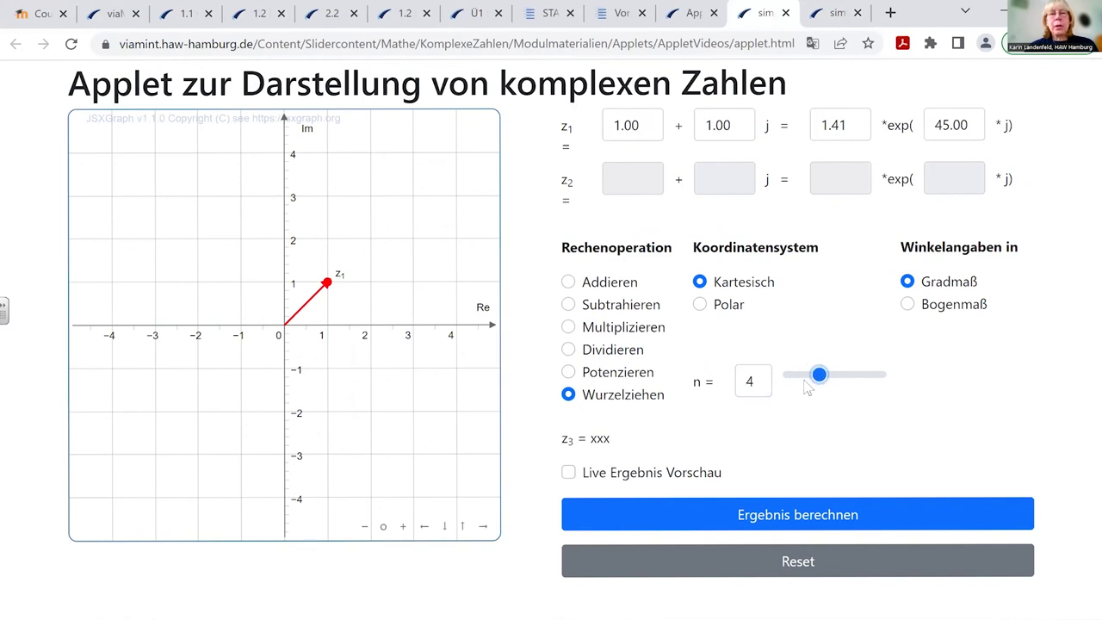
{"action": "left_click", "coordinate": [752, 518]}
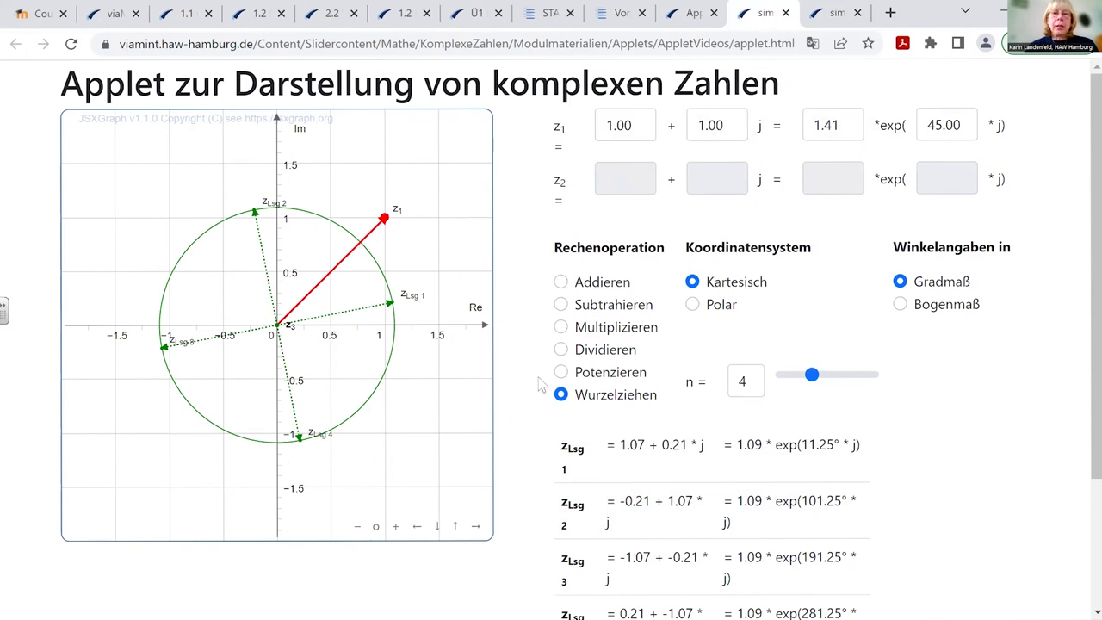
{"action": "scroll", "coordinate": [821, 352], "scroll_direction": "down", "scroll_amount": 2}
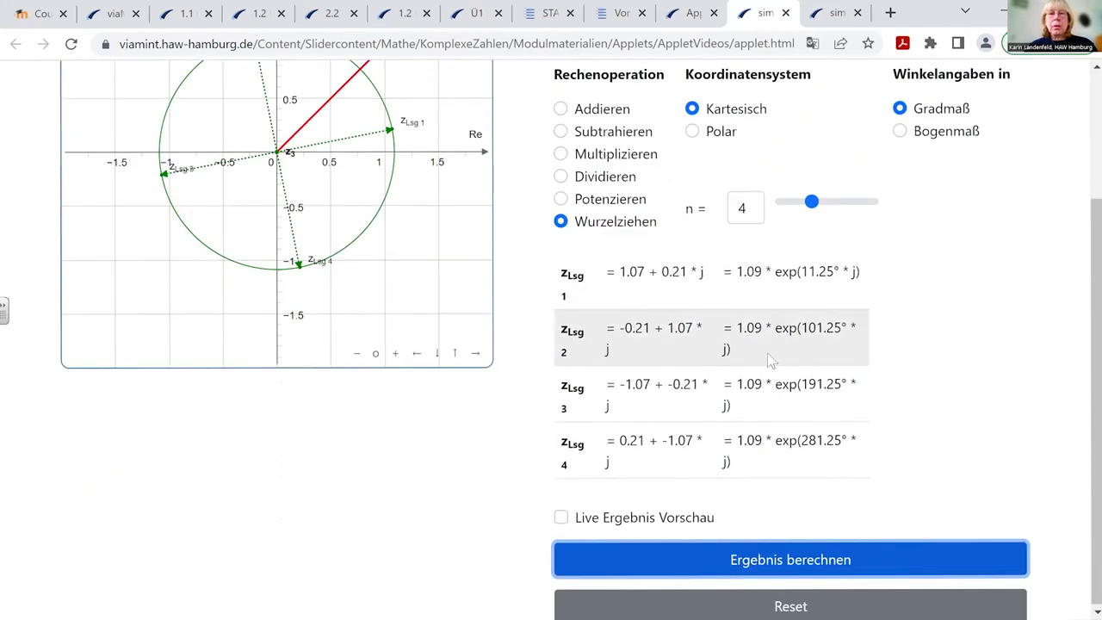
Turn on Live Ergebnis Vorschau and move z1 to about 1.2 + 0.9j
{"action": "left_click", "coordinate": [560, 516]}
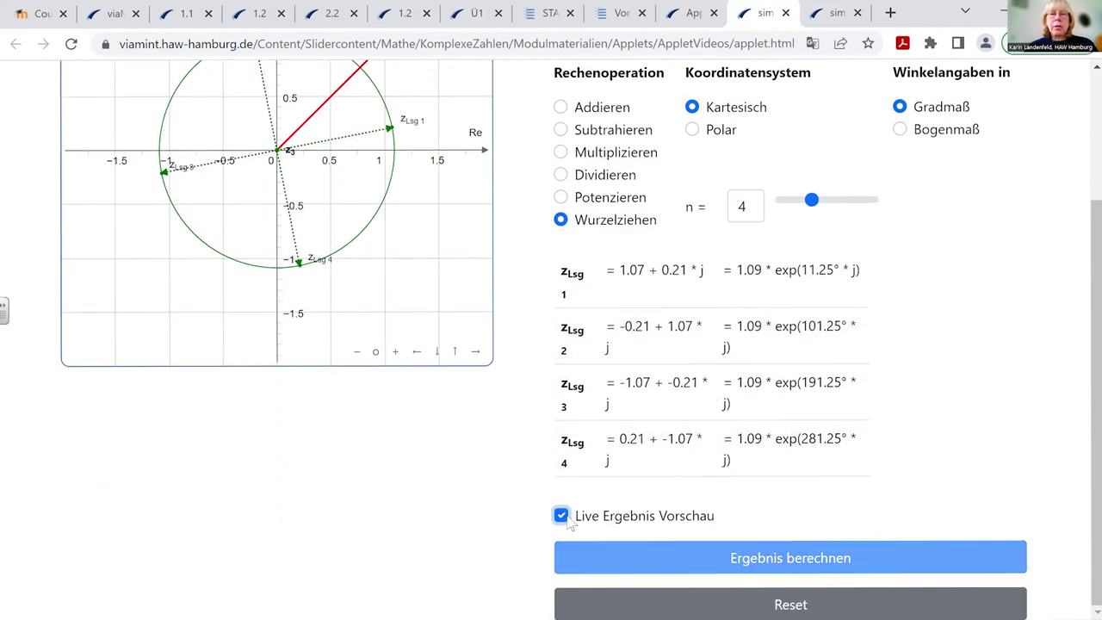
{"action": "scroll", "coordinate": [469, 236], "scroll_direction": "up", "scroll_amount": 1}
{"action": "mouse_move", "coordinate": [388, 142]}
{"action": "left_mouse_down"}
{"action": "mouse_move", "coordinate": [391, 207]}
{"action": "mouse_move", "coordinate": [376, 215]}
{"action": "mouse_move", "coordinate": [382, 142]}
{"action": "mouse_move", "coordinate": [327, 157]}
{"action": "mouse_move", "coordinate": [407, 146]}
{"action": "left_mouse_up"}
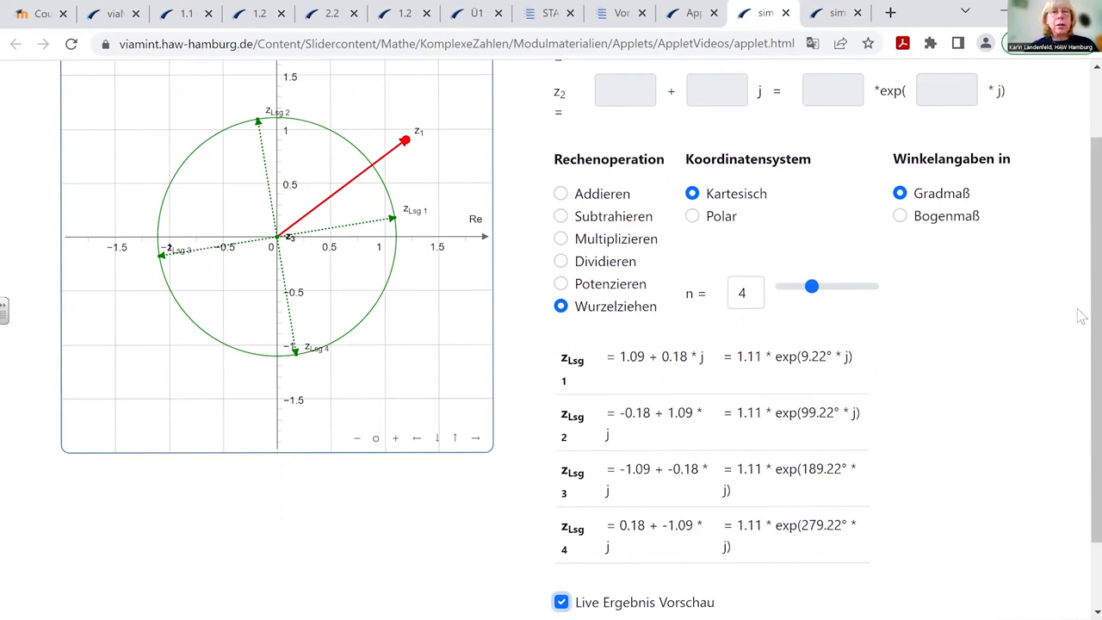
Switch to the presentation's Summary slide and reveal its closing thank-you and contact lines
{"action": "key", "text": "alt+Tab"}
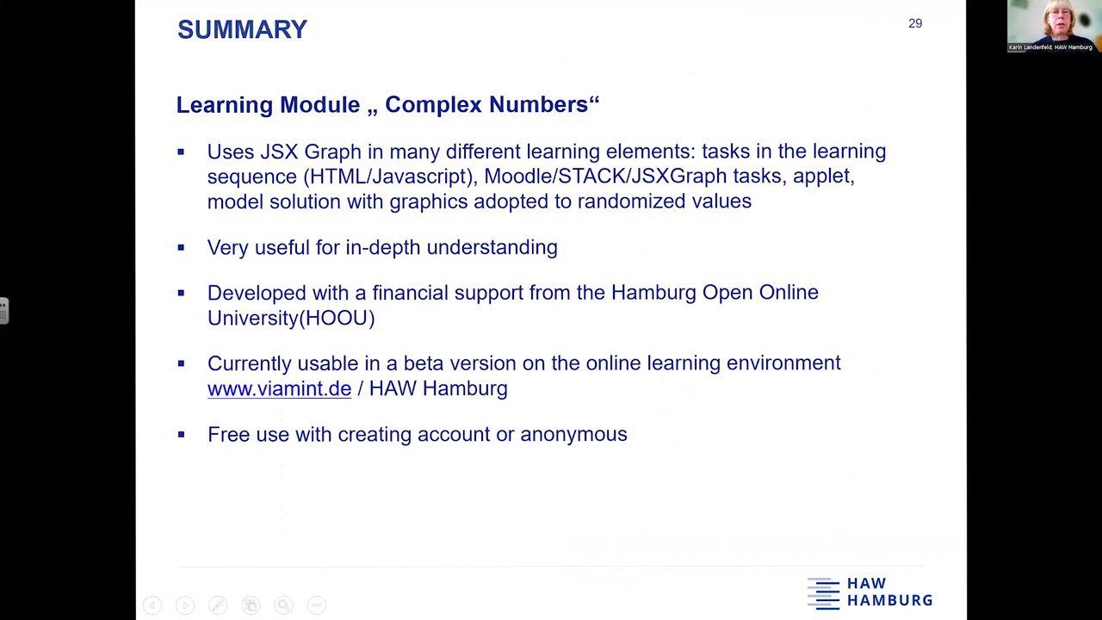
{"action": "key", "text": "Right"}
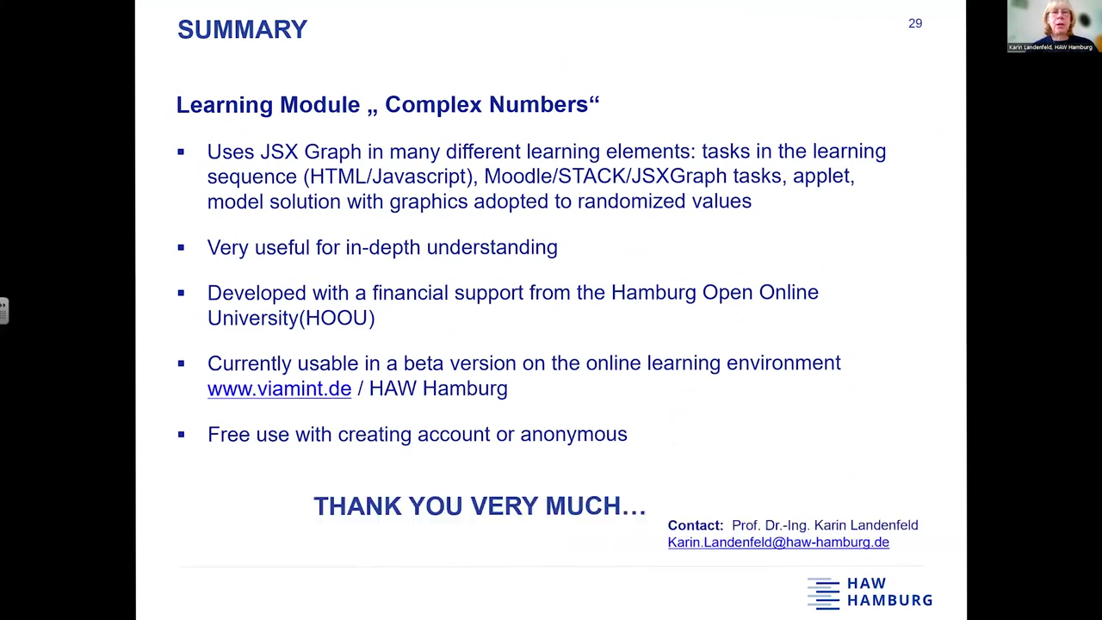